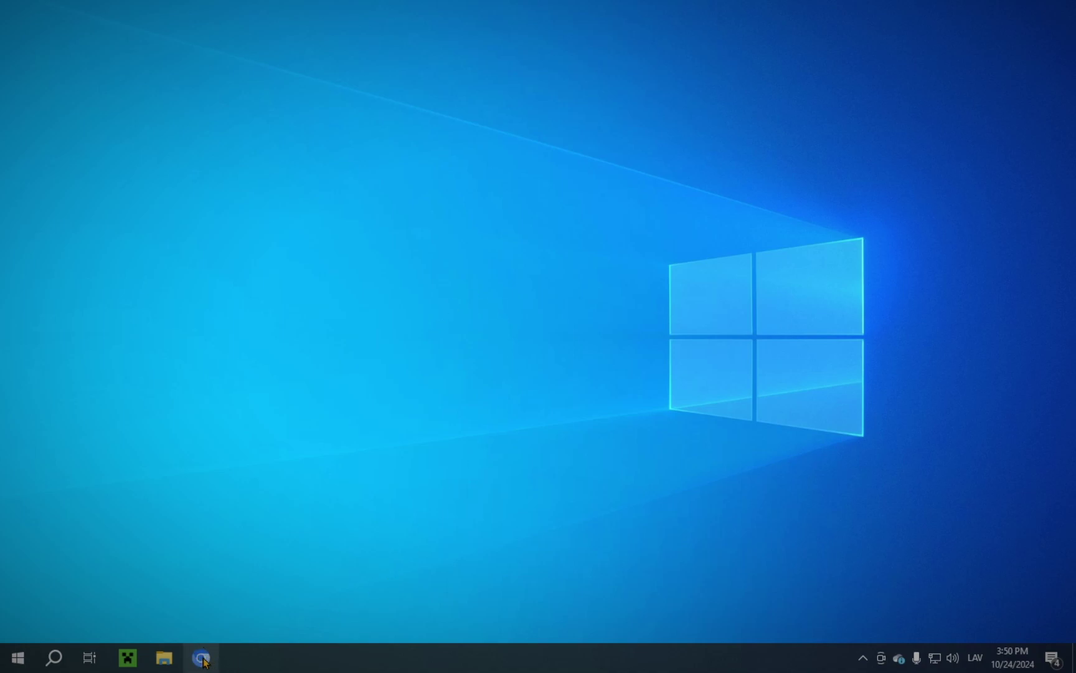
Open Chromium in a maximized window, search Google for "minecraft fabric" and open the official Fabric website
click(202, 658)
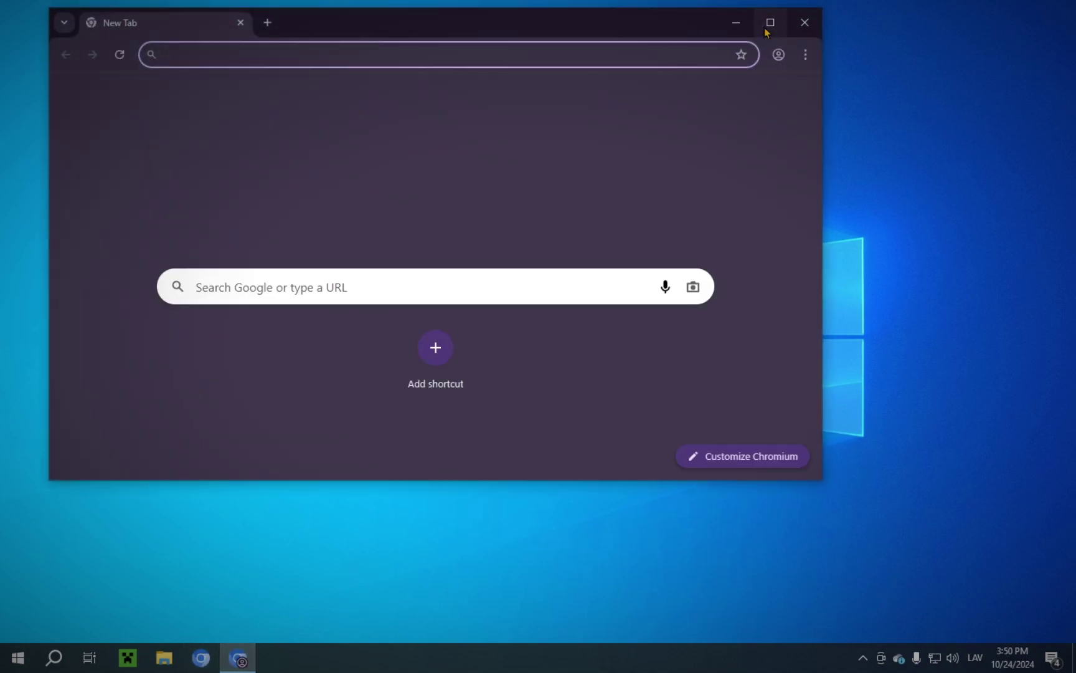
click(769, 23)
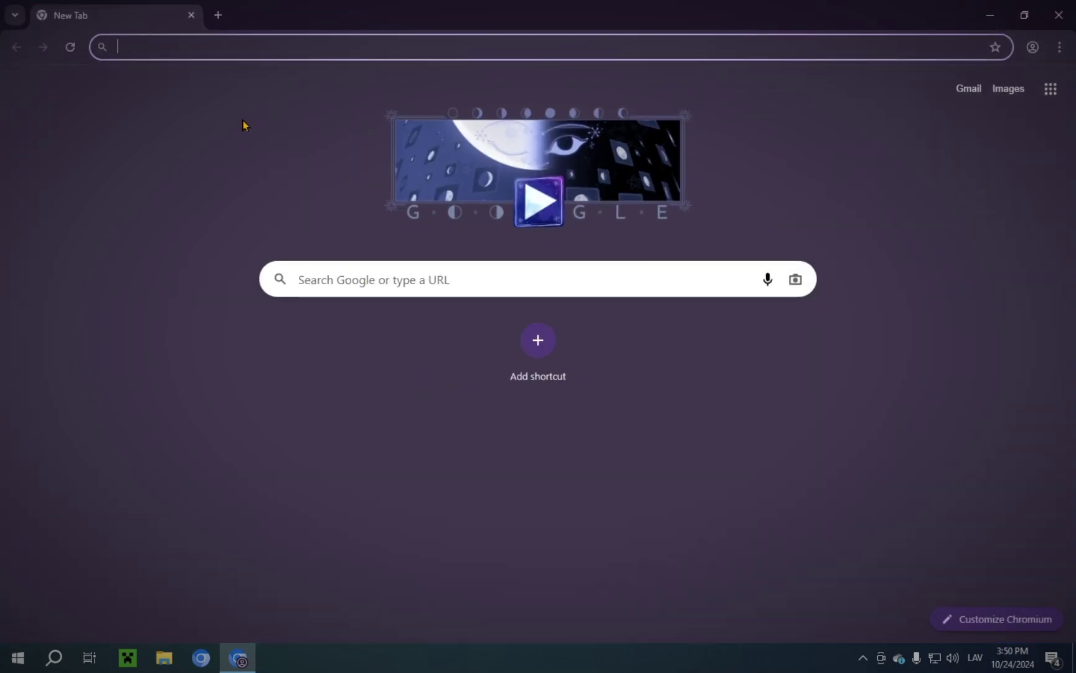
text(mine)
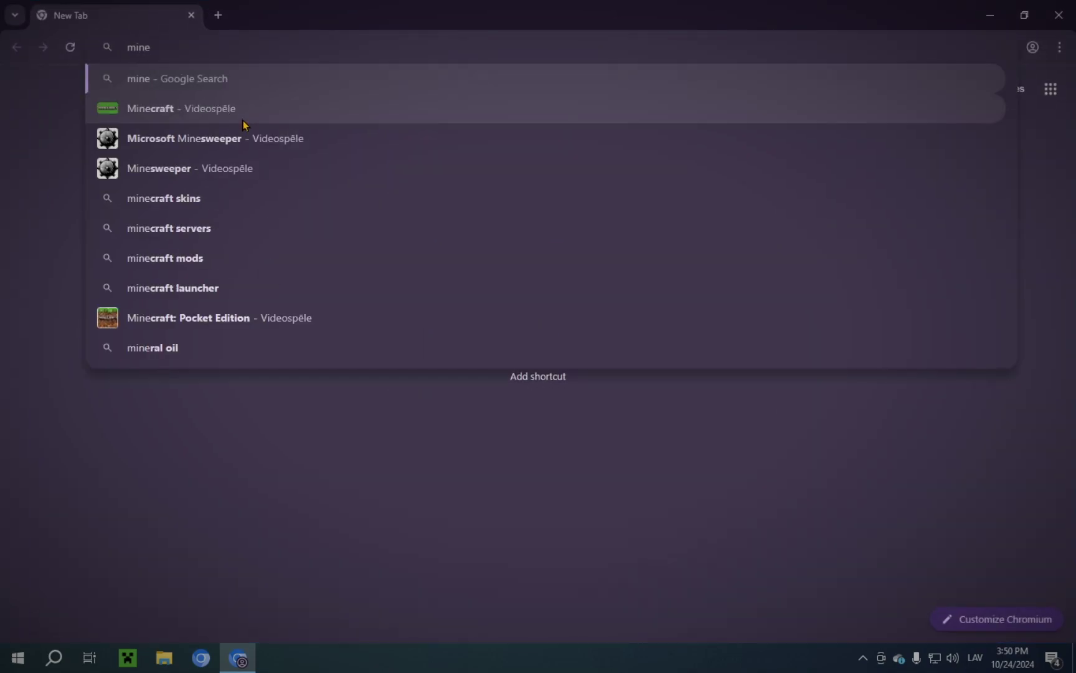
text(craft fa)
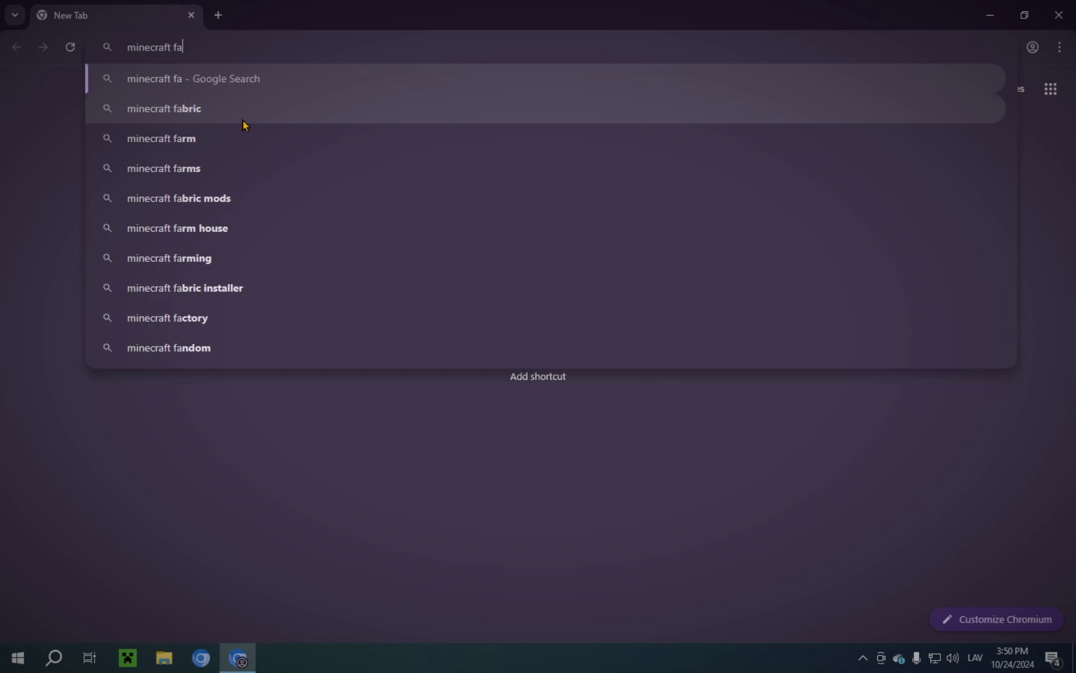
text(bric)
key(Return)
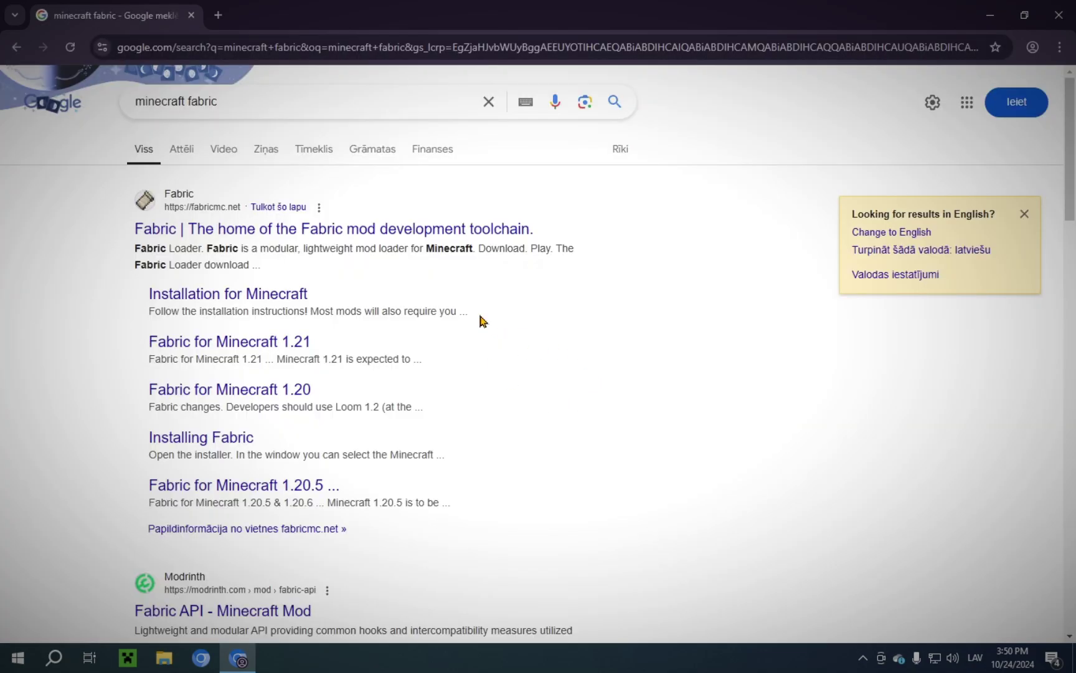
click(368, 232)
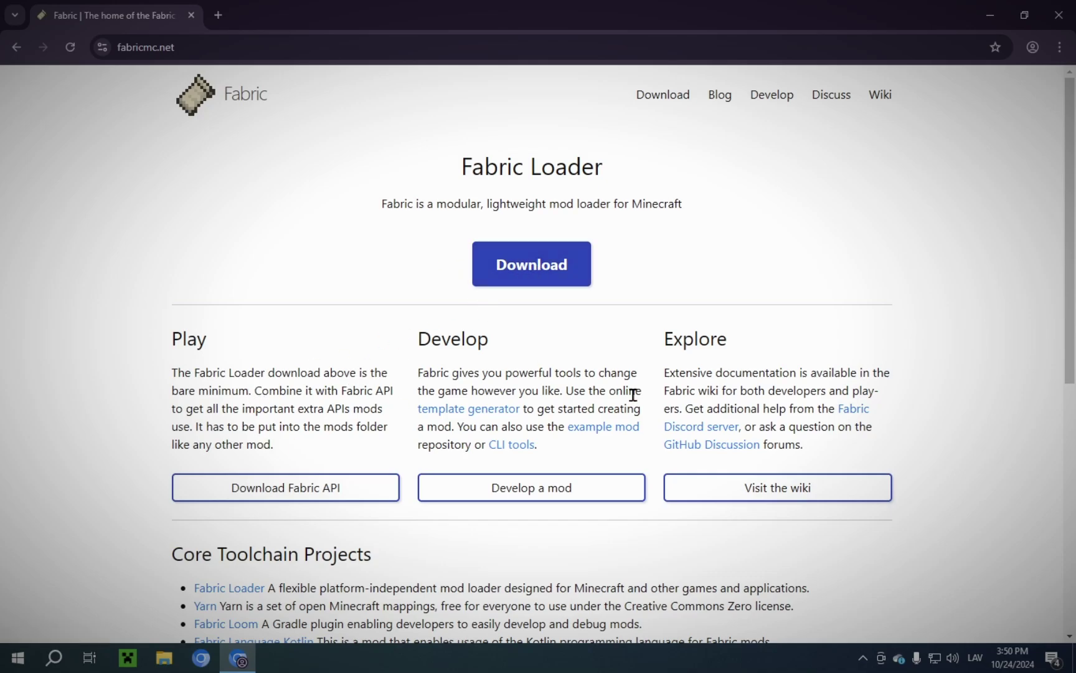
Download the Fabric installer for Windows and show the downloaded file in its folder
click(525, 279)
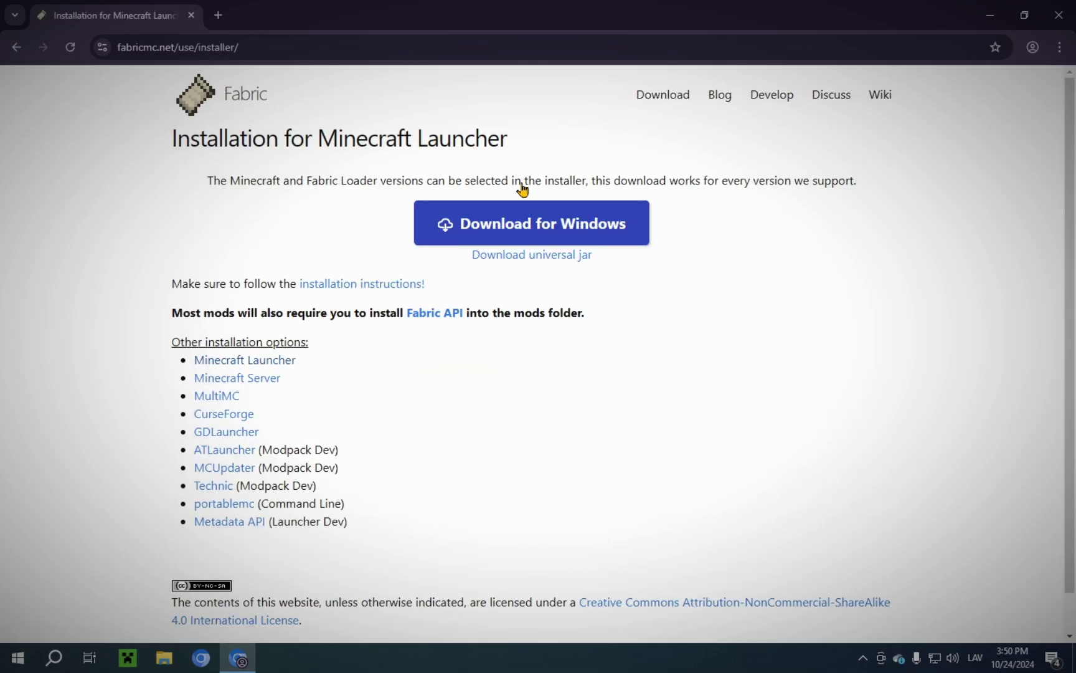
click(609, 225)
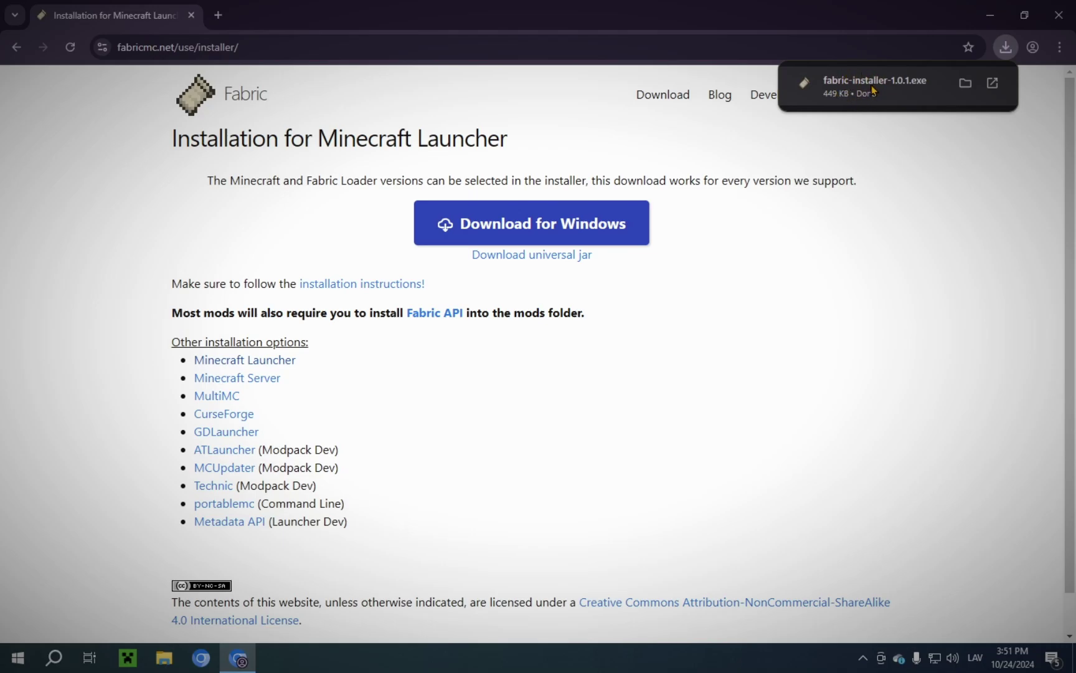
click(966, 84)
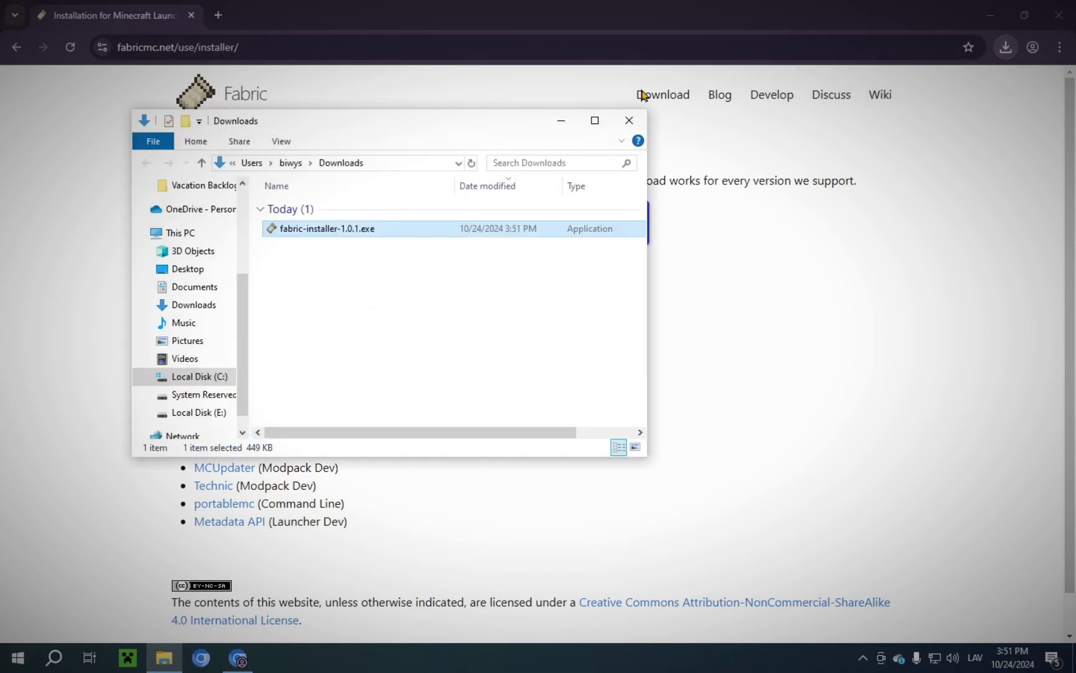
click(341, 278)
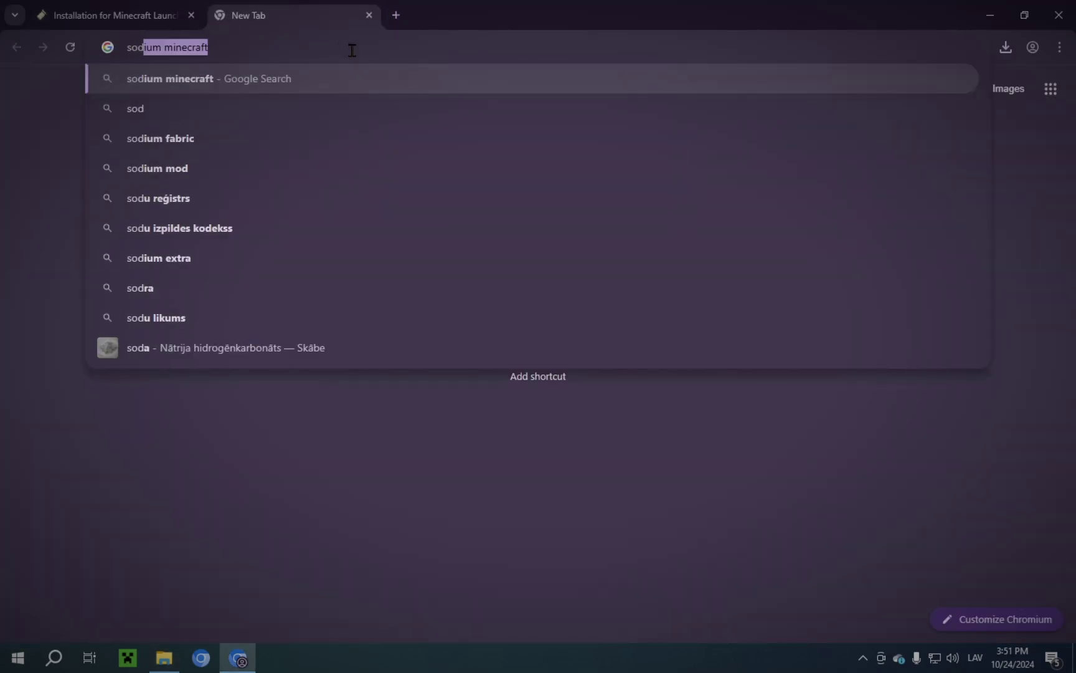
Search for "sodium modrinth" in a new tab, open the Sodium mod page on Modrinth and agree to its privacy notice
text(drinth)
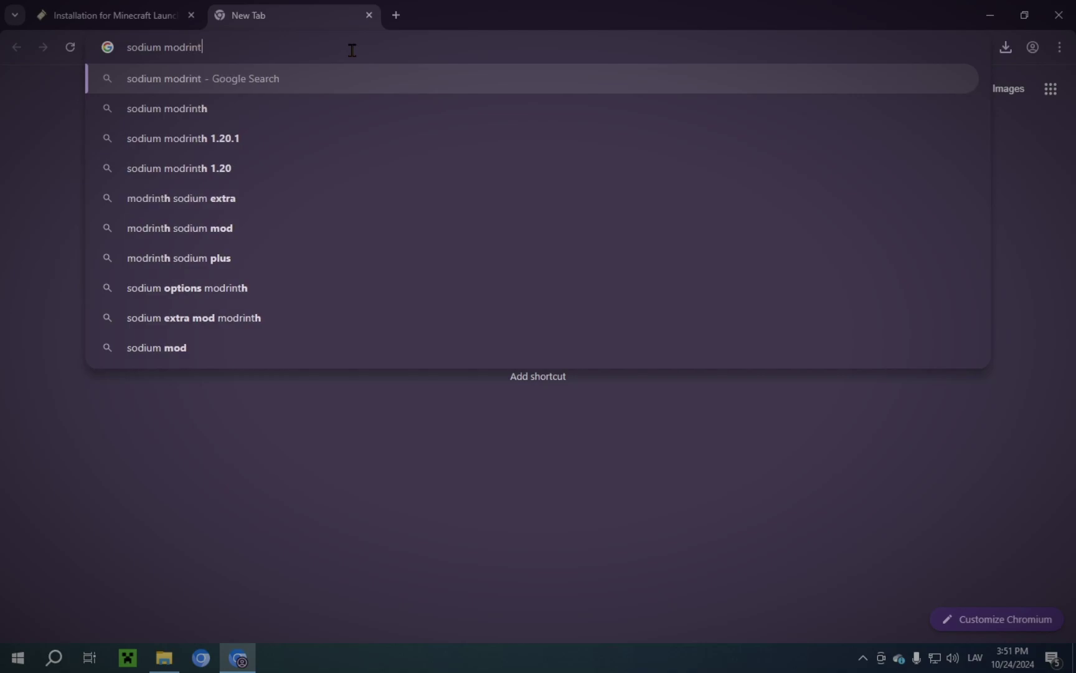
key(Return)
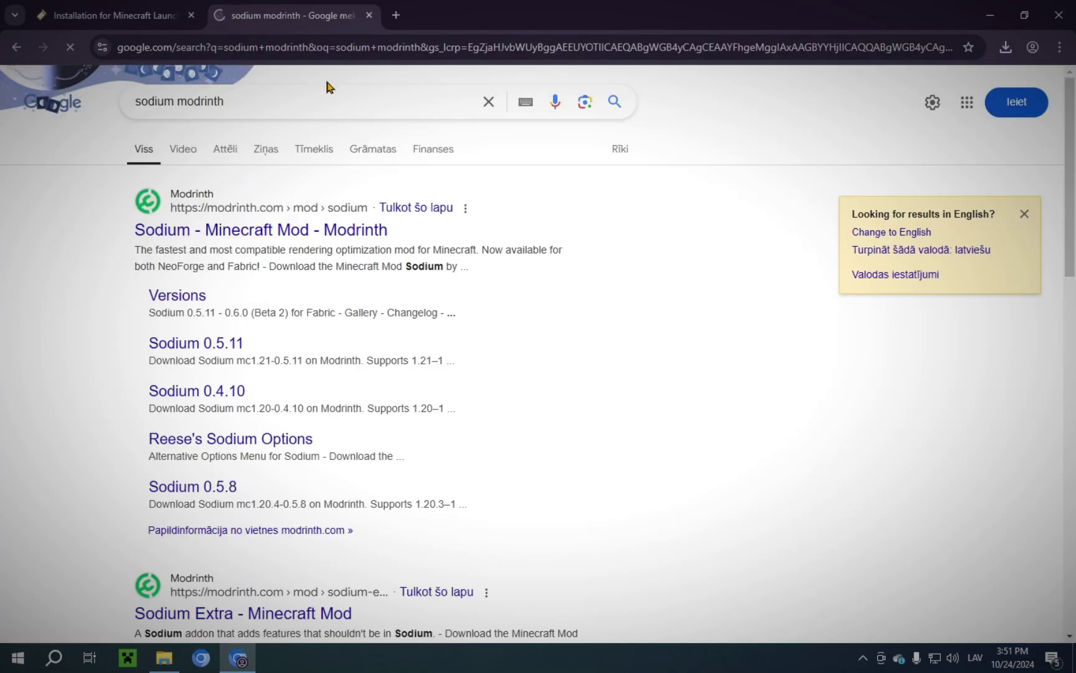
click(269, 231)
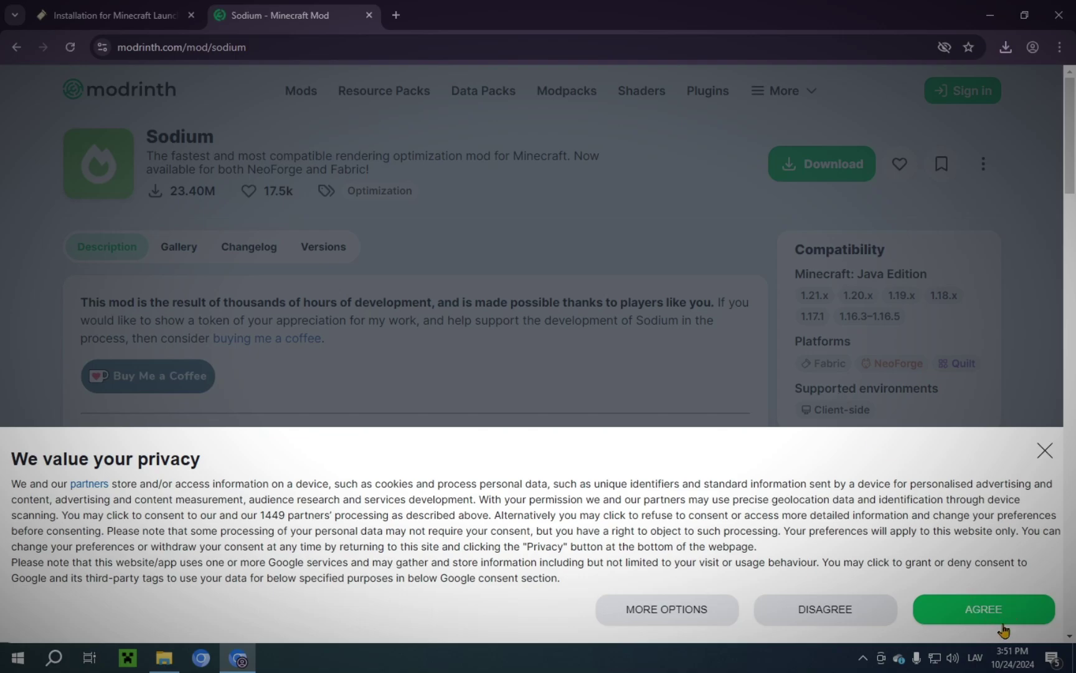
click(984, 610)
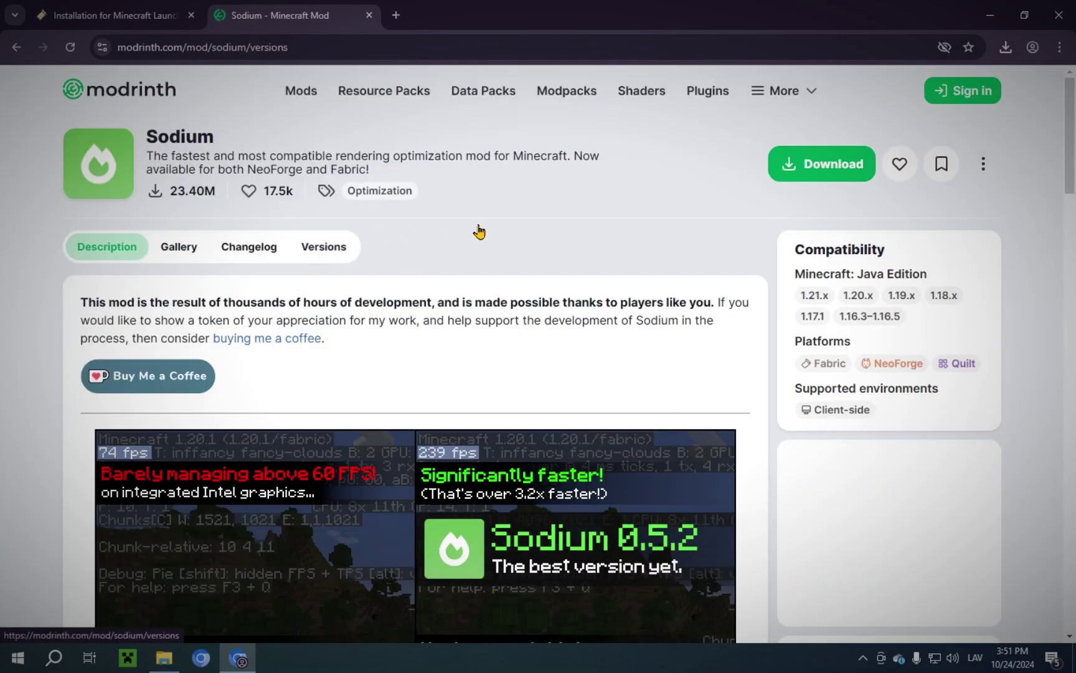
Download Sodium version mc1.21.2-0.6.0-beta.3-fabric from the mod's version list, check the recent downloads and close the browser
click(355, 256)
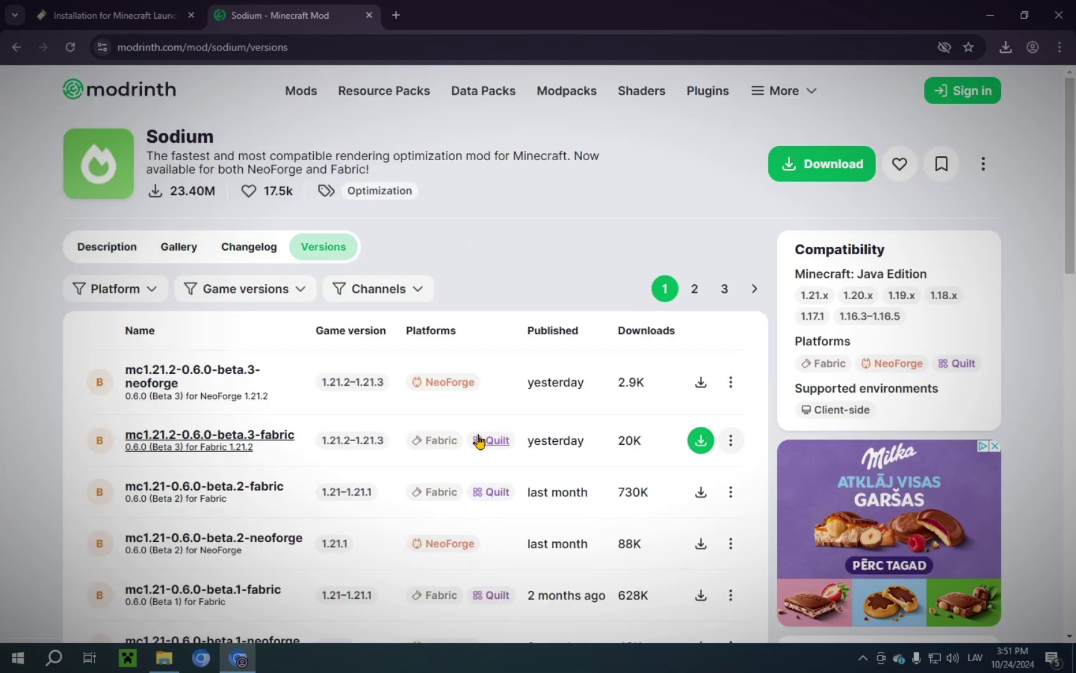
click(700, 439)
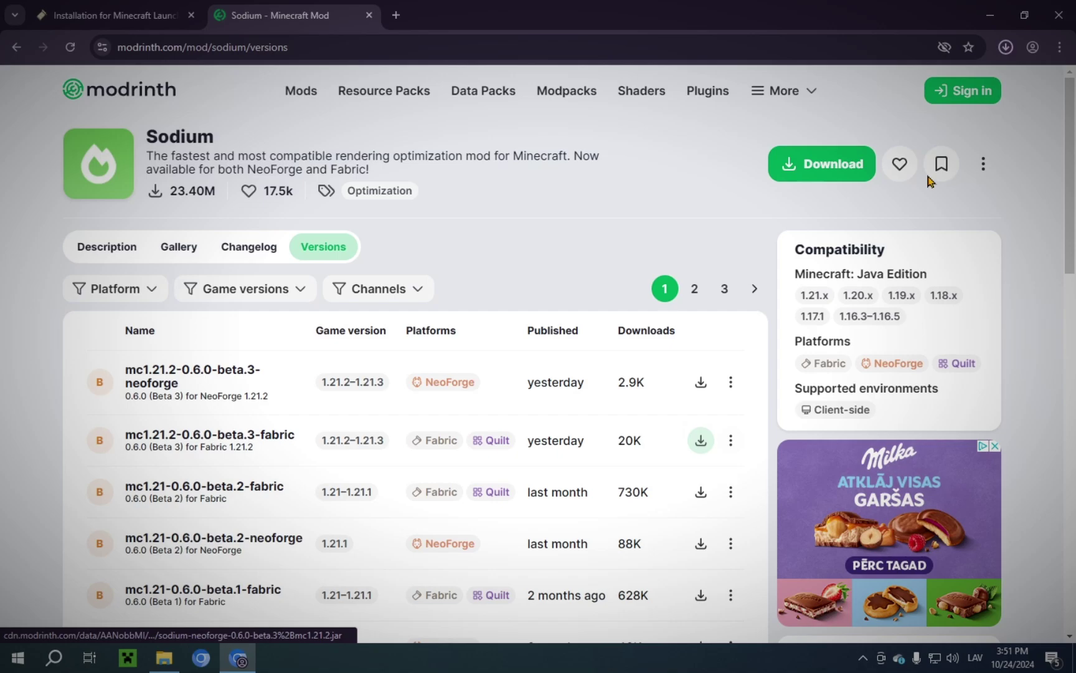
click(1006, 47)
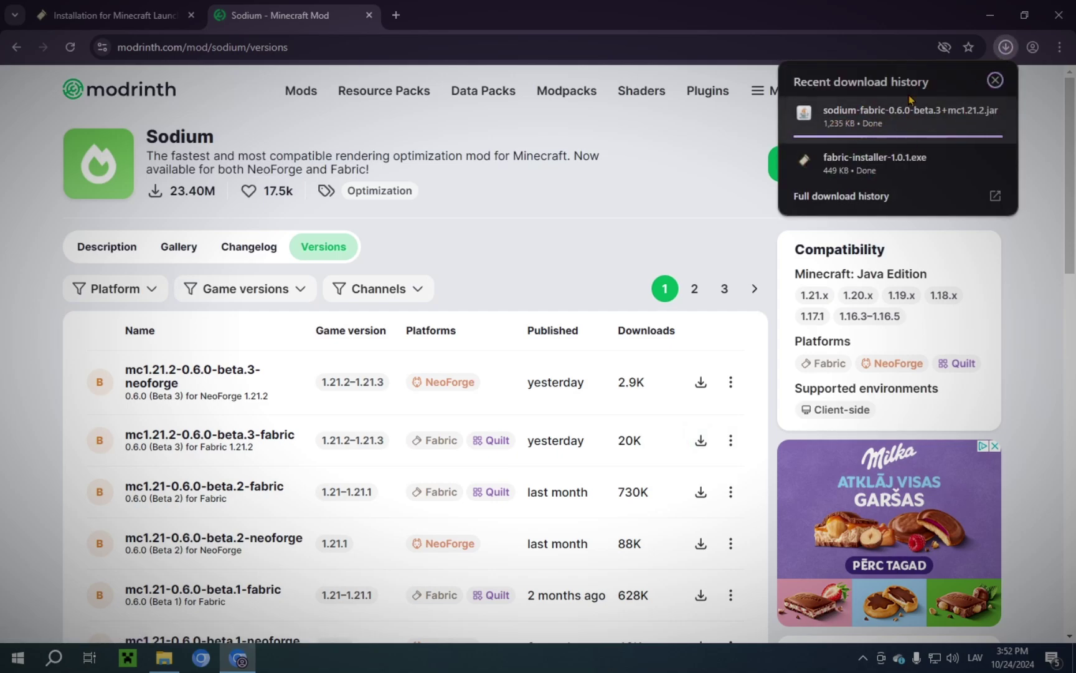
click(1063, 11)
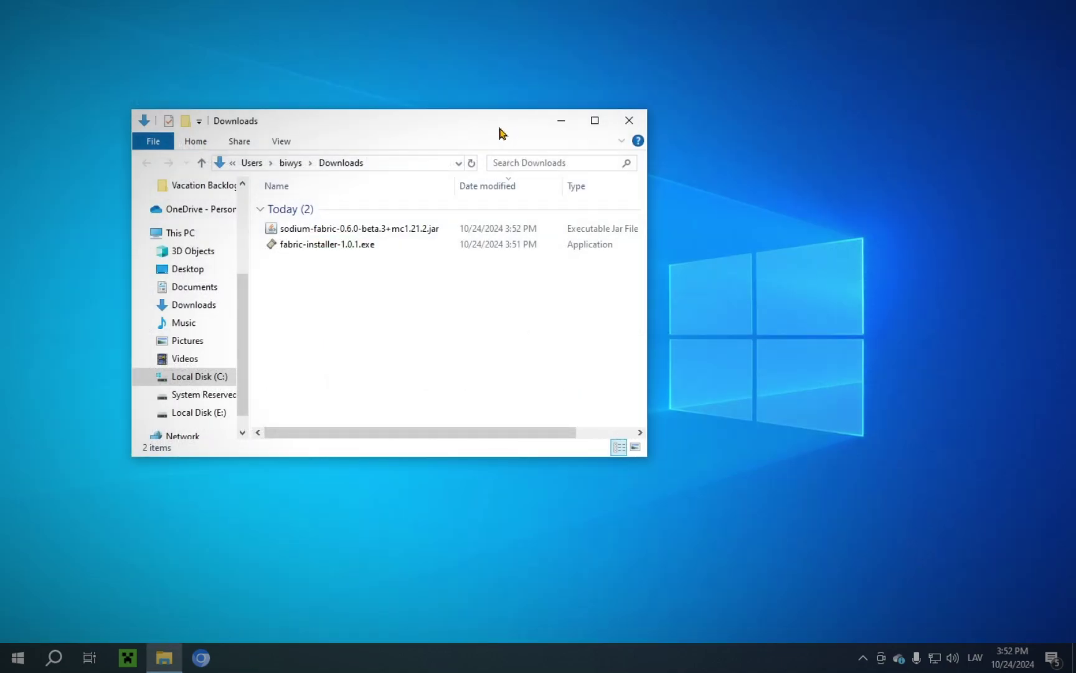
Move the Downloads folder window aside and open the Minecraft Launcher behind it
drag(502, 133, 929, 20)
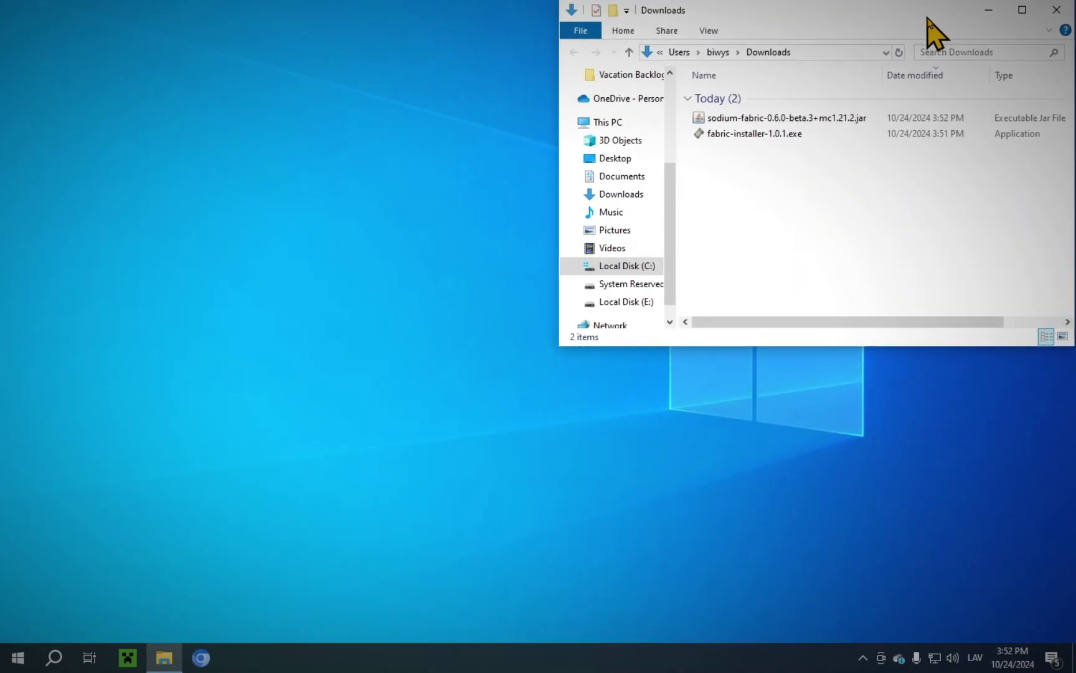
click(127, 658)
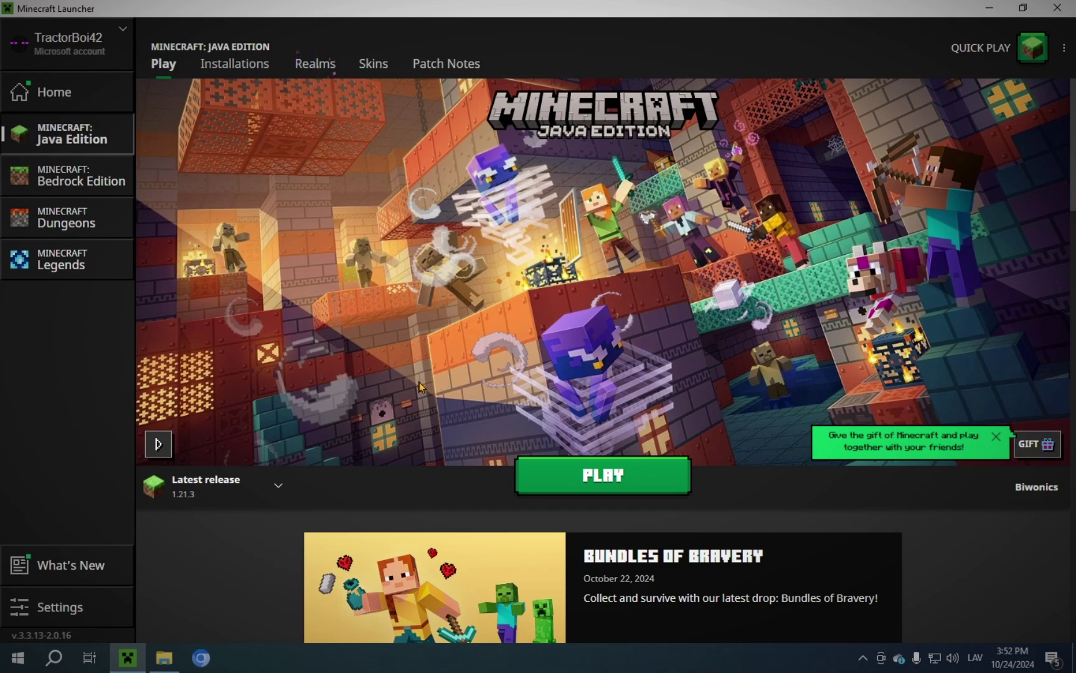
key(alt+Tab)
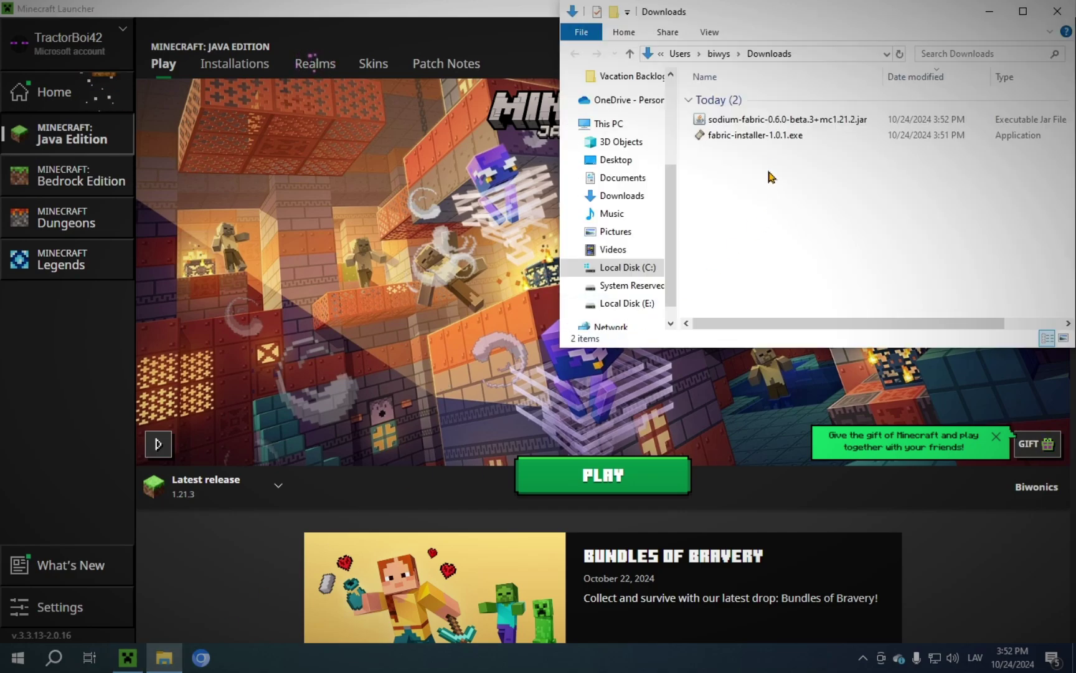
Run fabric-installer-1.0.1.exe and install Fabric loader 0.16.7 for Minecraft 1.21.3, closing the Minecraft Launcher before continuing
double_click(763, 135)
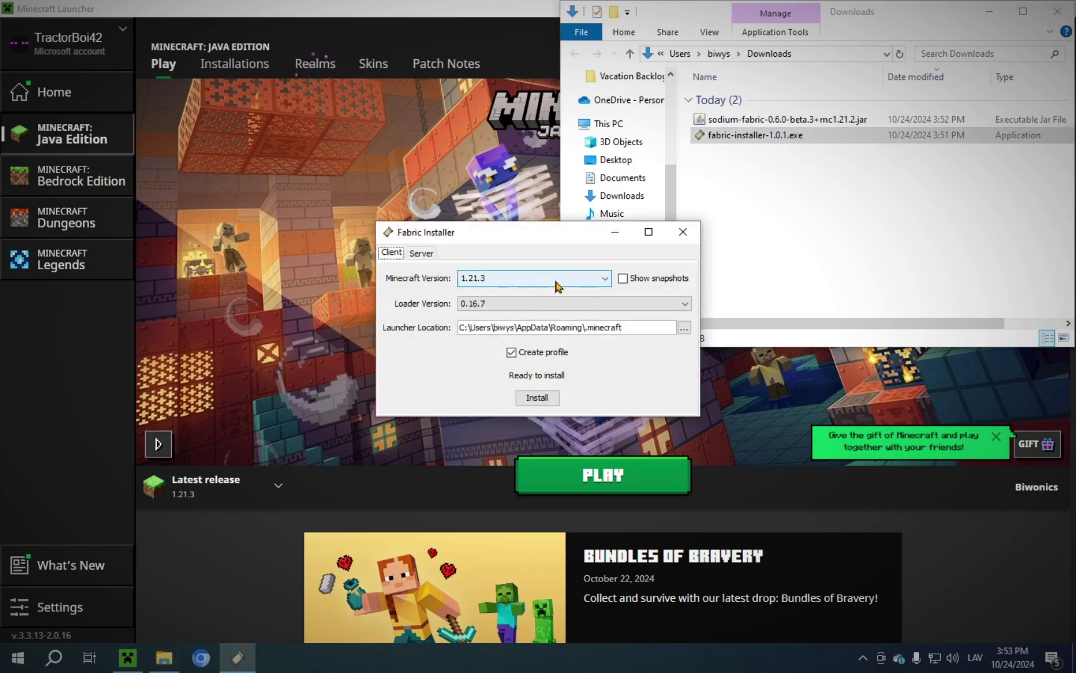
click(537, 398)
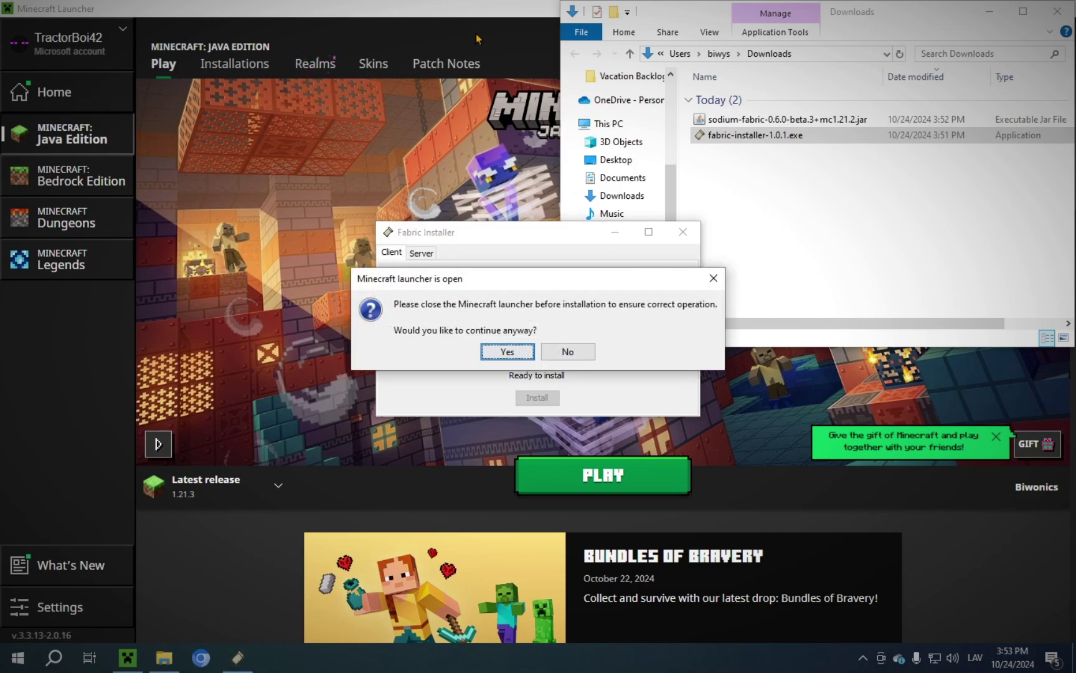
click(495, 16)
click(1057, 7)
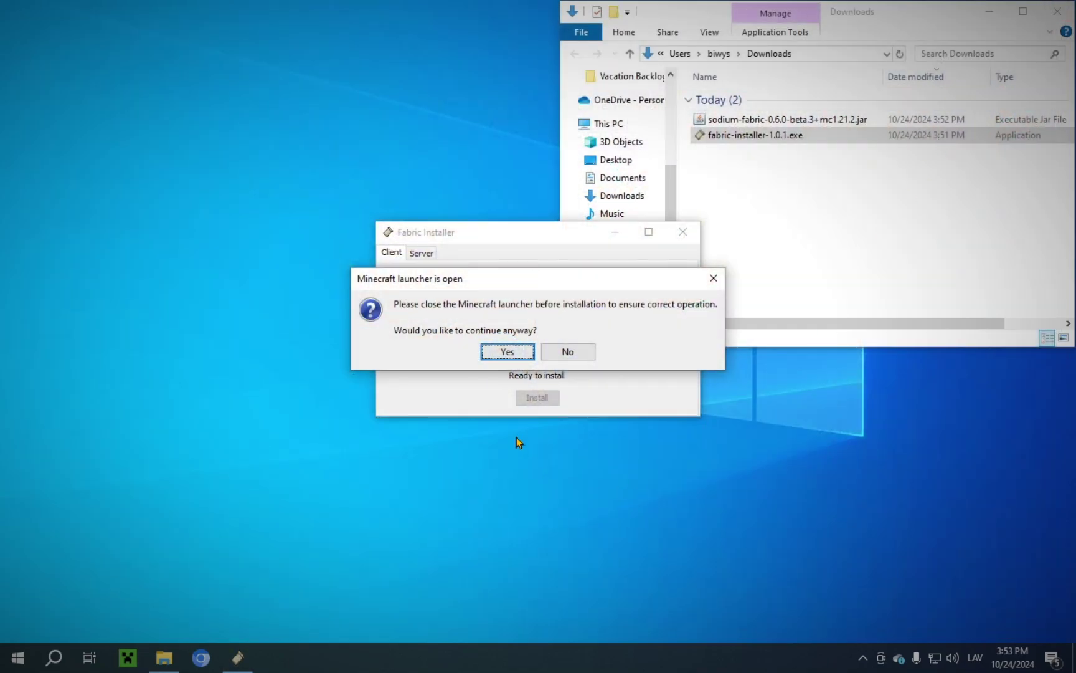
click(508, 353)
click(533, 354)
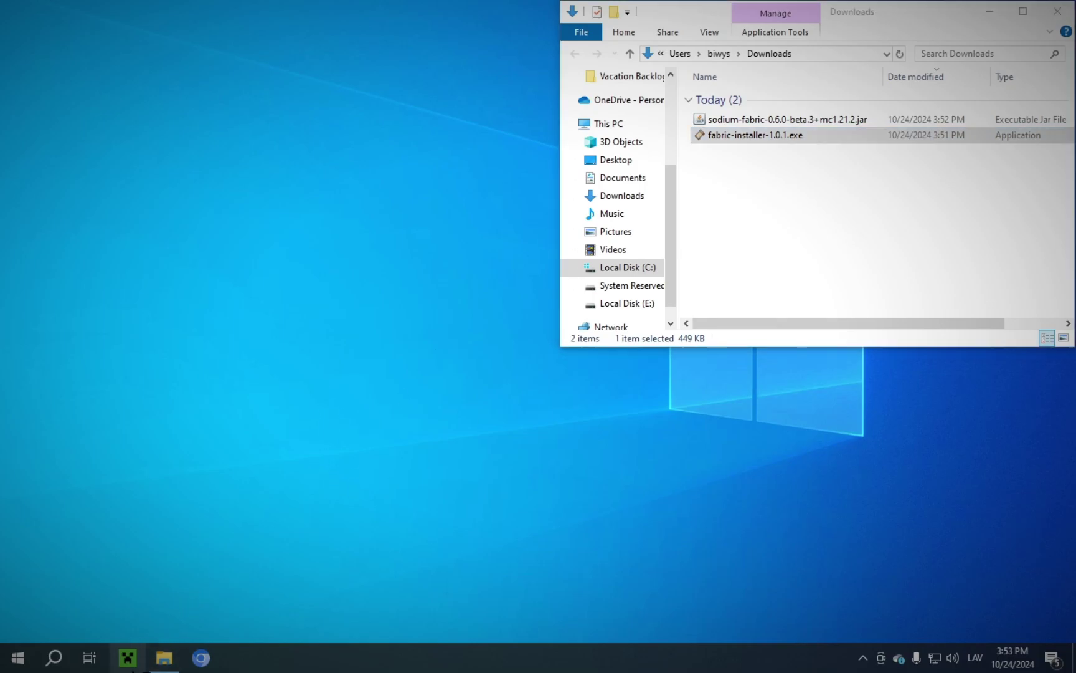
Reopen the Minecraft Launcher, open the Latest release installation's game folder and go into its mods folder
click(130, 662)
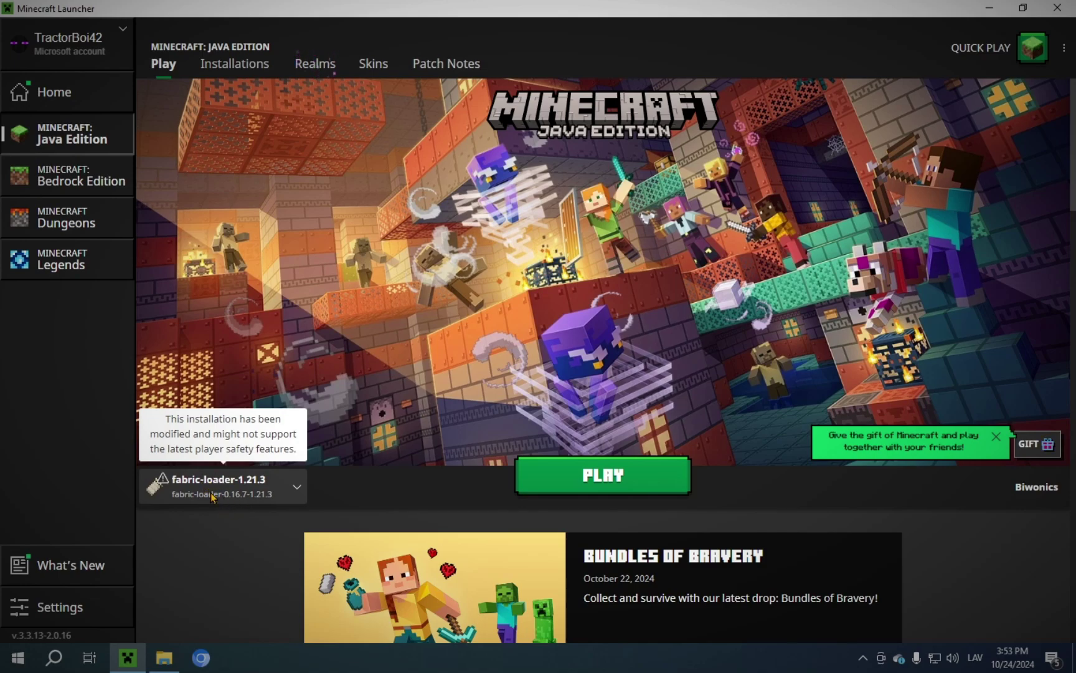
click(233, 64)
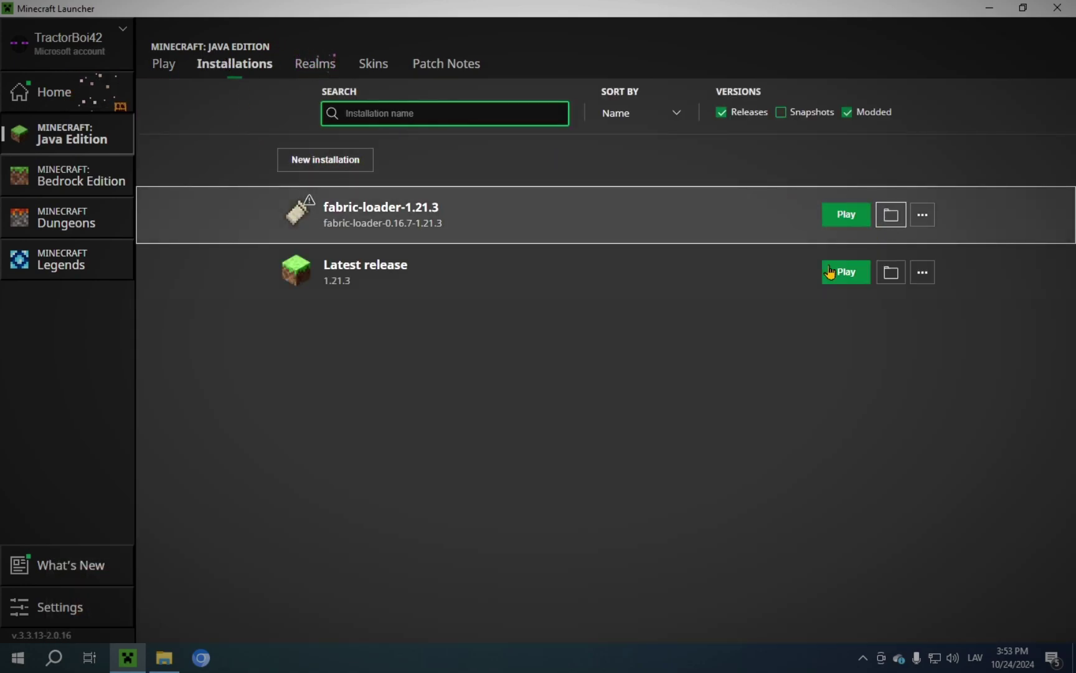
click(891, 272)
double_click(167, 181)
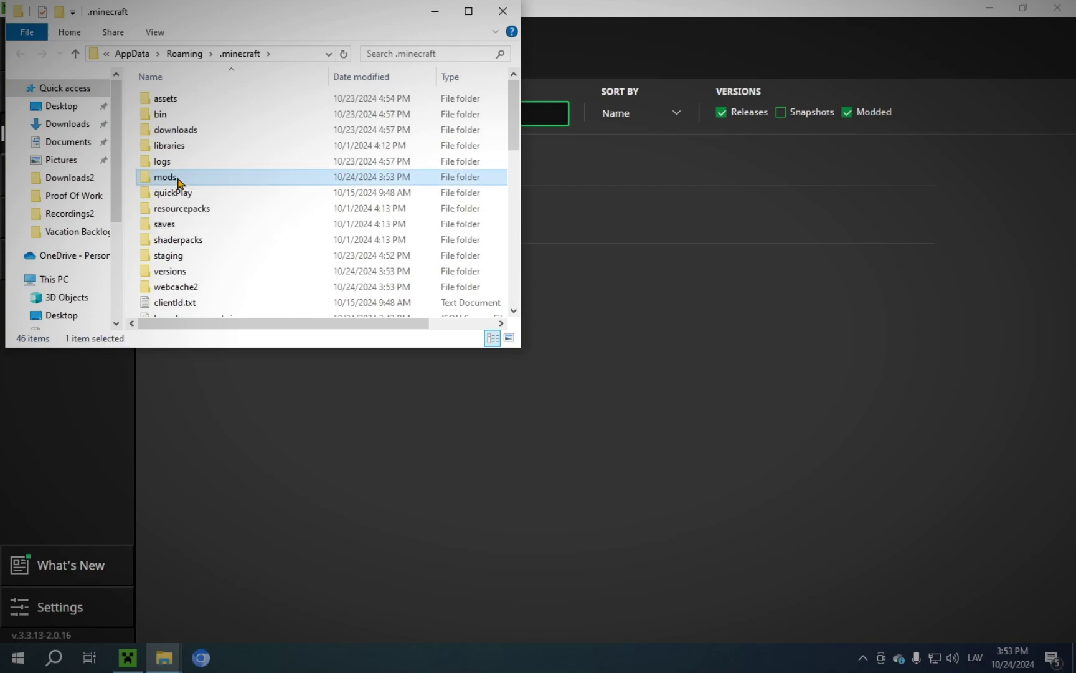
Transfer sodium-fabric-0.6.0-beta.3+mc1.21.2.jar from Downloads into the .minecraft mods folder and close the folder window
click(55, 125)
click(160, 132)
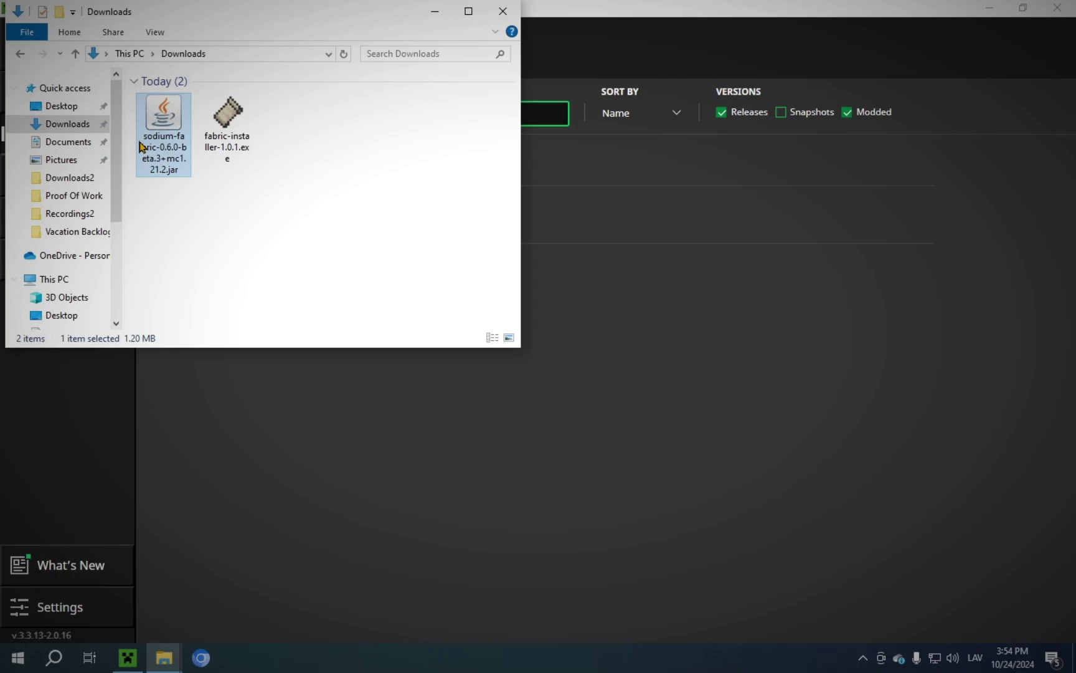
click(19, 56)
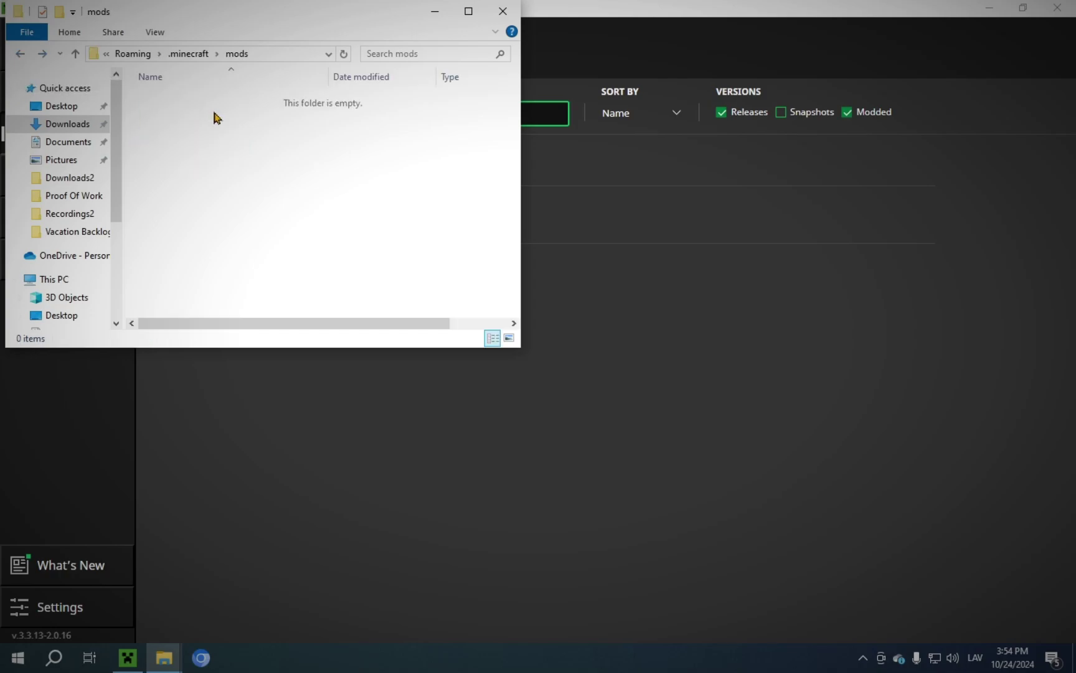
key(ctrl+v)
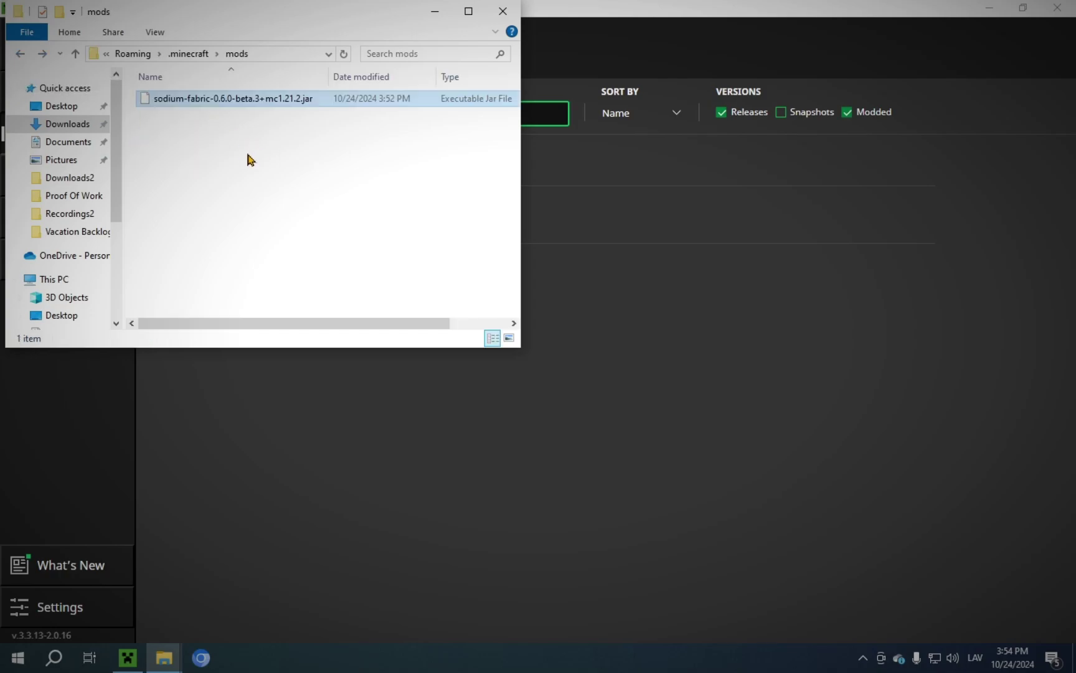
click(240, 156)
click(503, 11)
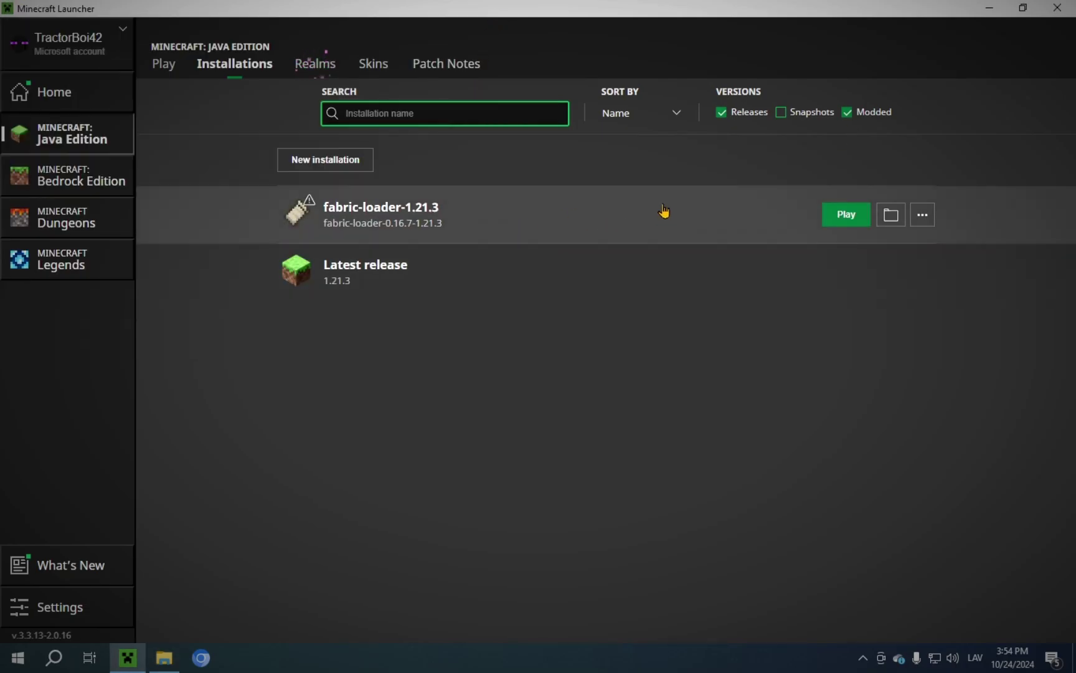
Close the Minecraft Launcher window and leave the running game's Options screen for the title screen
click(1057, 7)
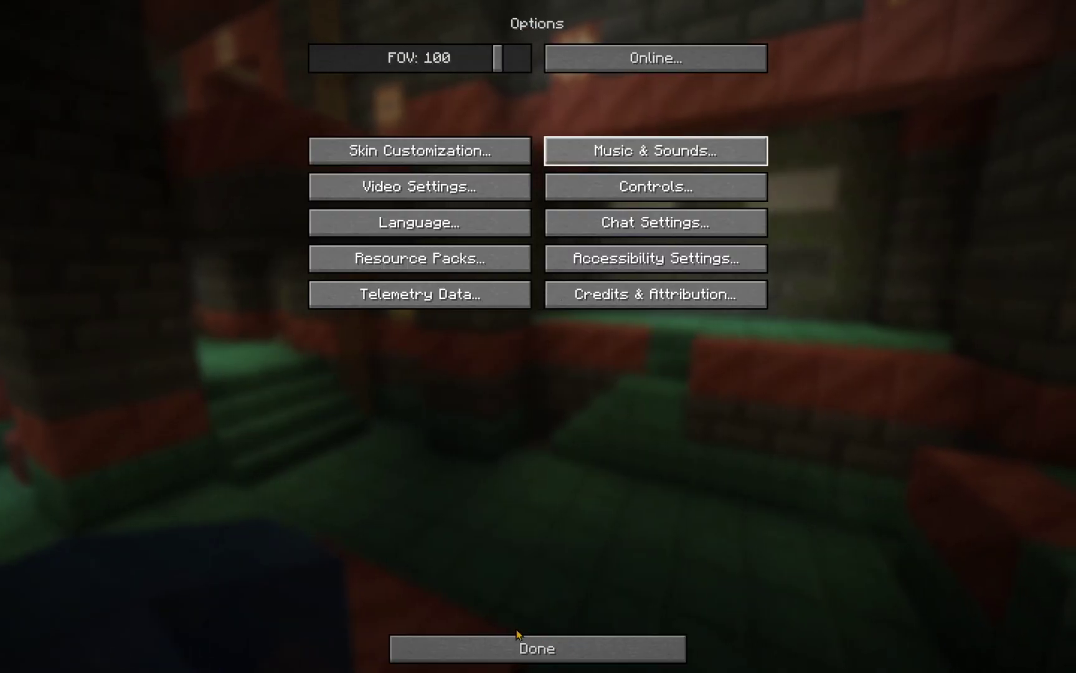
click(512, 651)
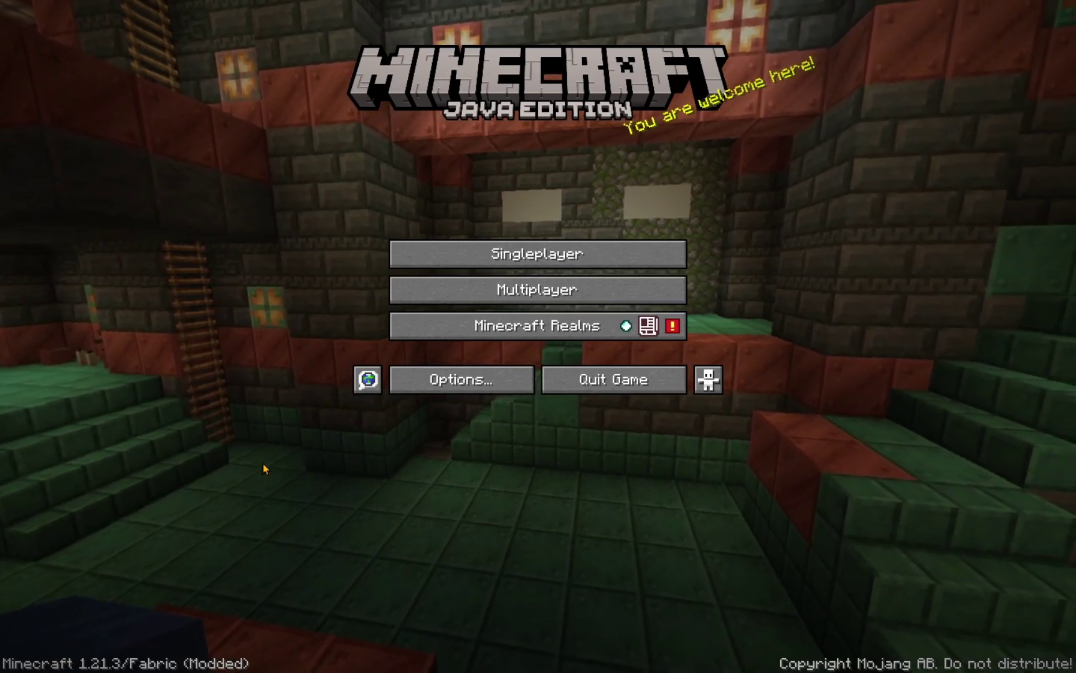
Begin setting up a new singleplayer world and set its game mode to Creative
click(447, 252)
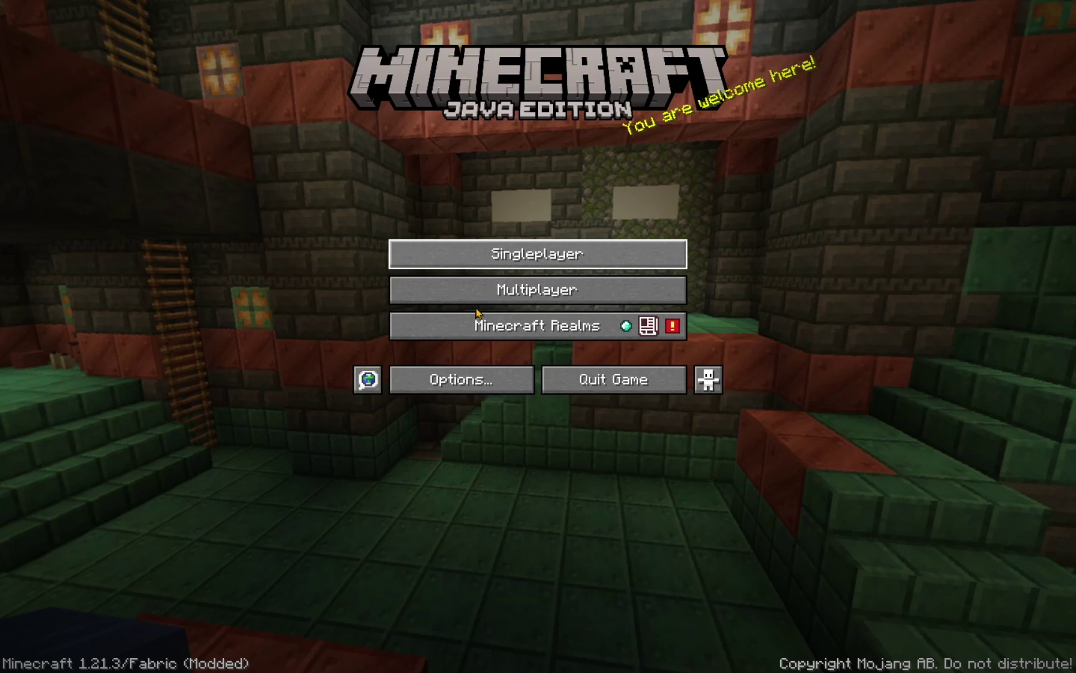
click(495, 244)
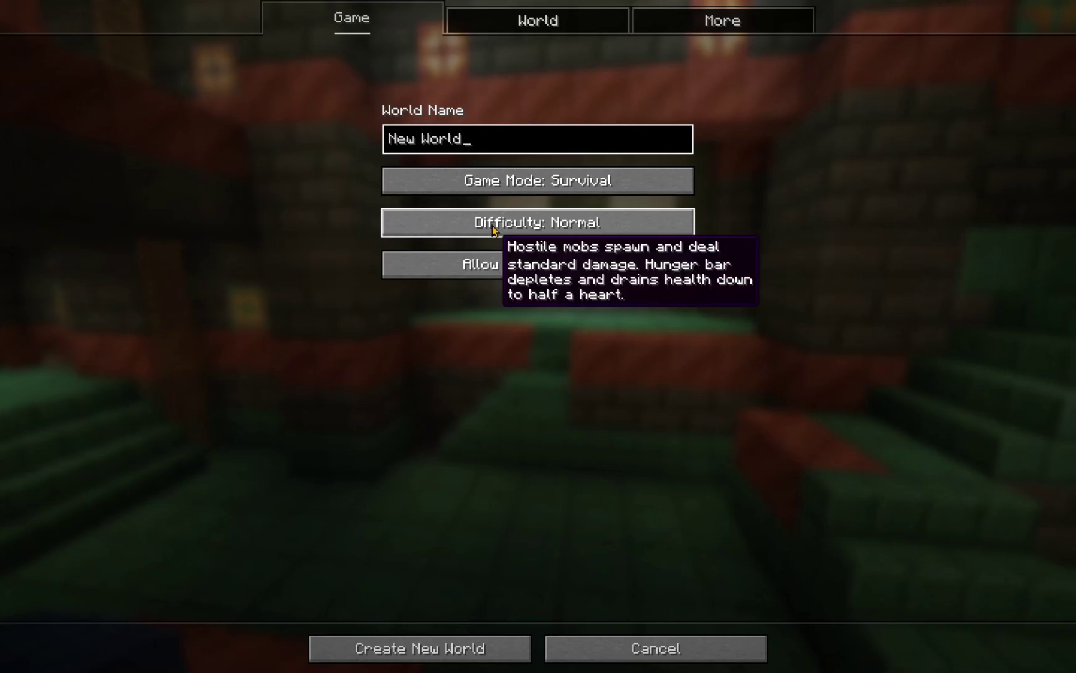
click(613, 187)
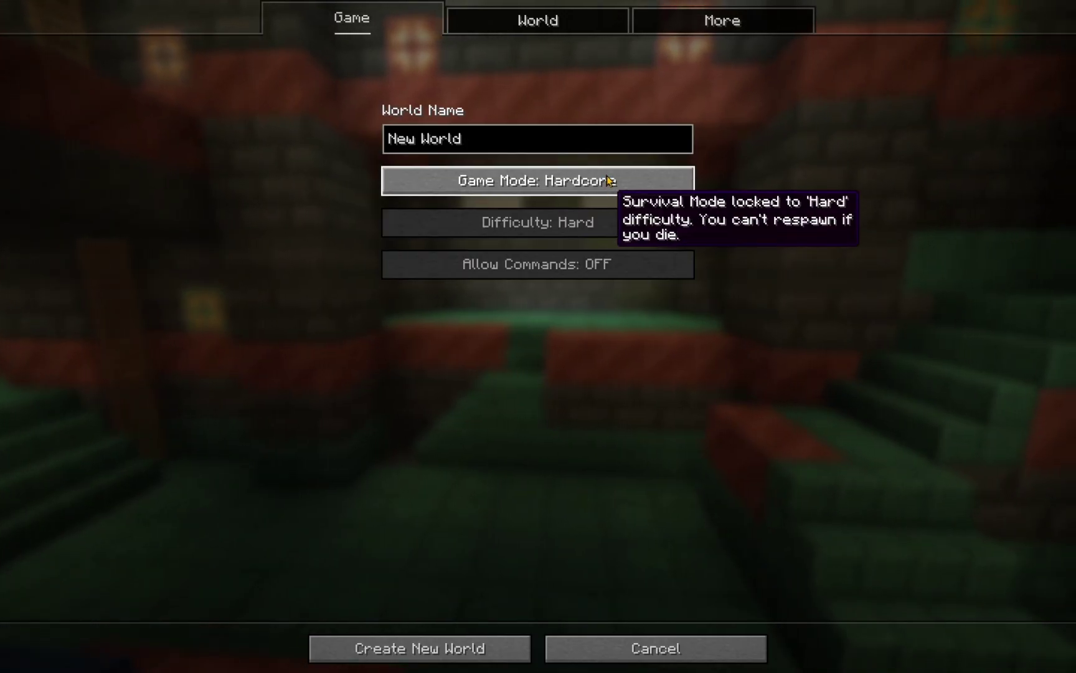
click(609, 185)
Set the world type to Superflat with The Void preset and create the new world
click(574, 30)
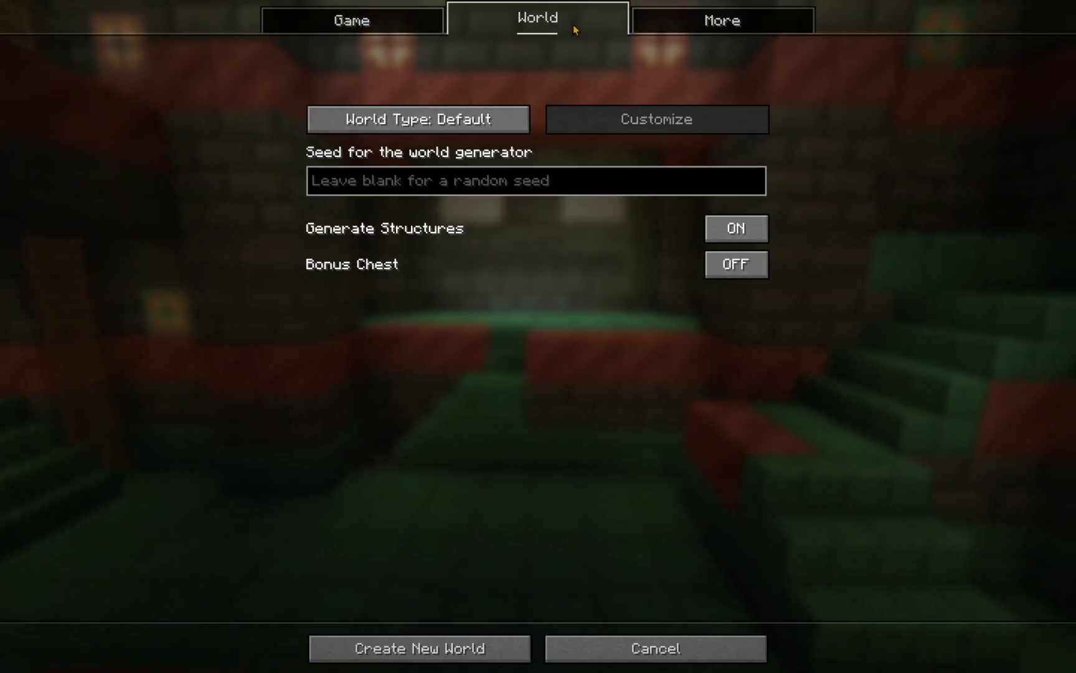
click(492, 122)
click(614, 126)
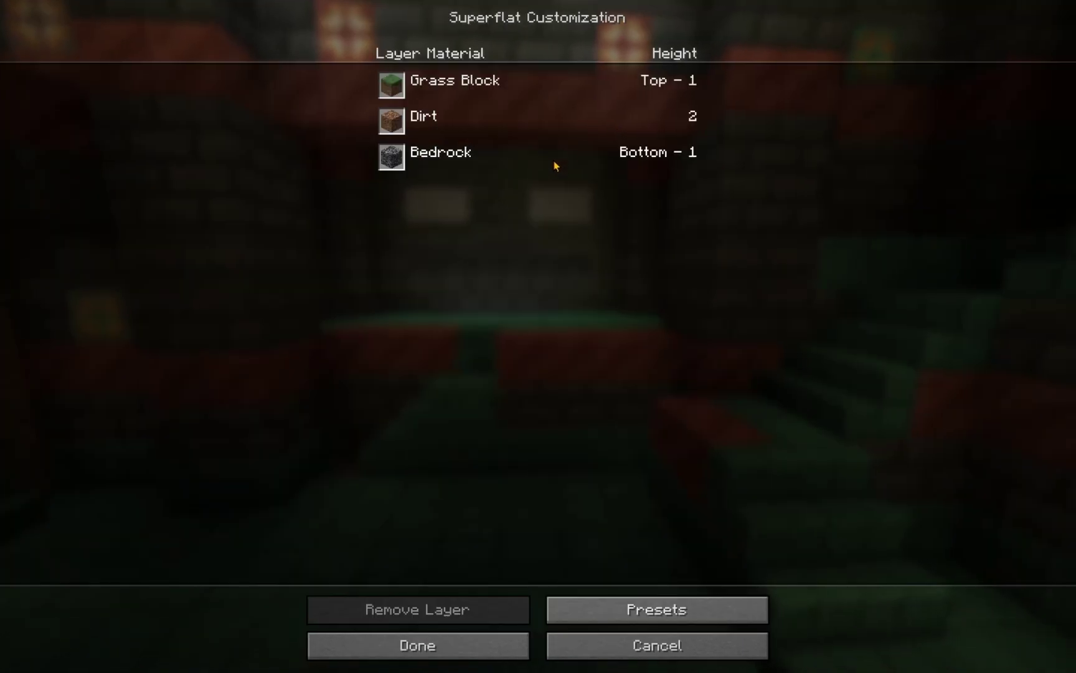
click(560, 608)
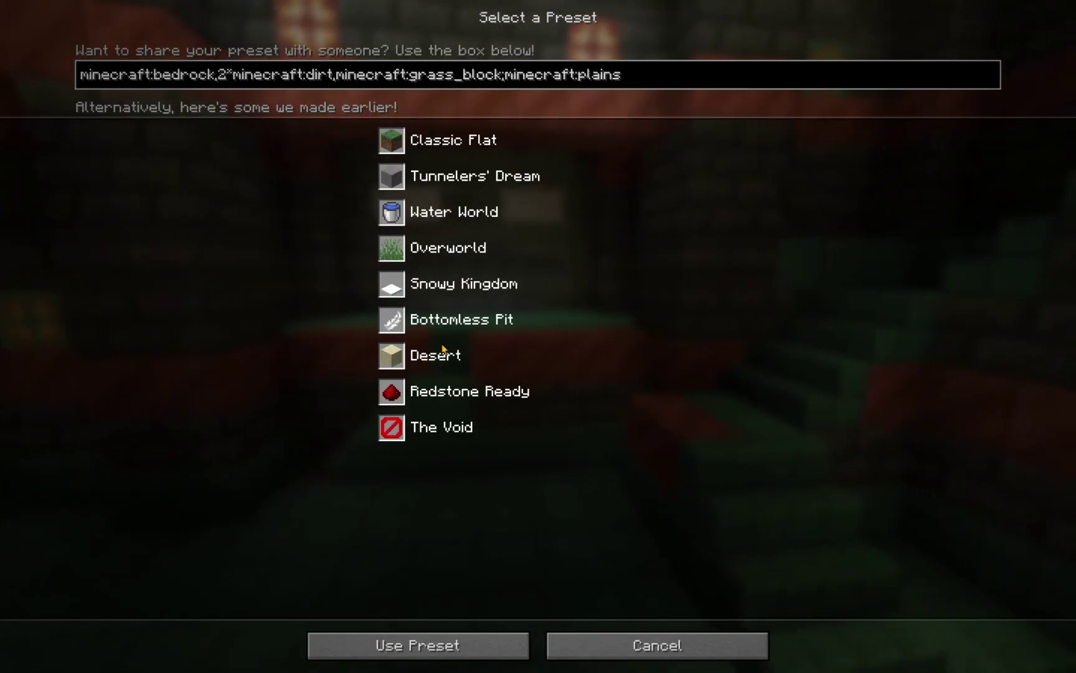
click(436, 428)
click(446, 634)
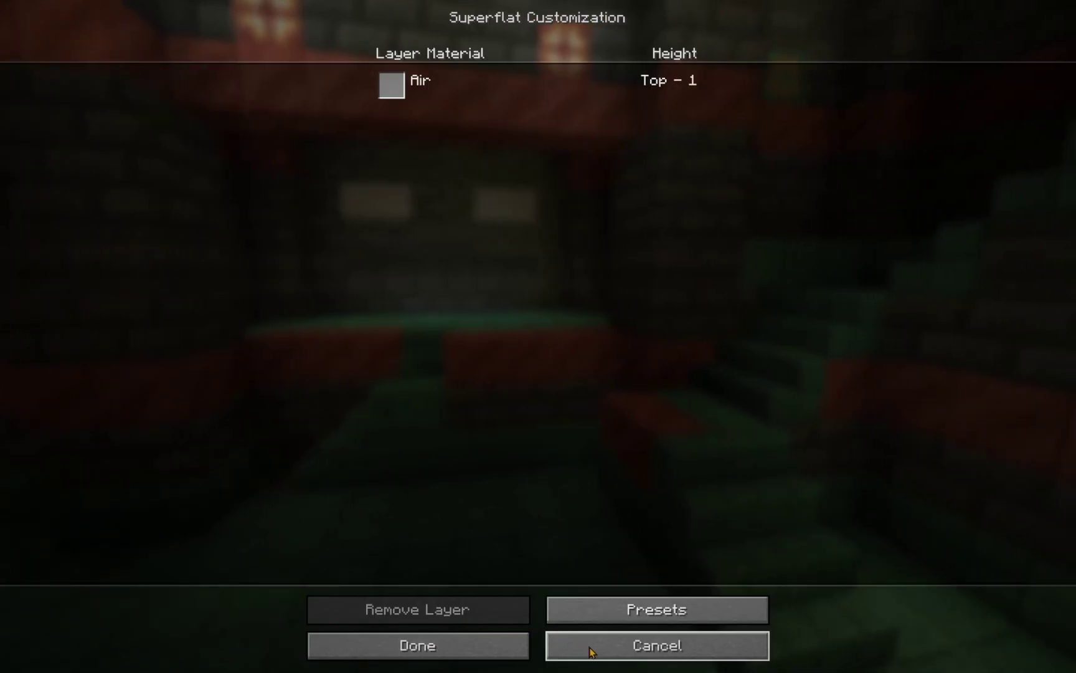
click(480, 643)
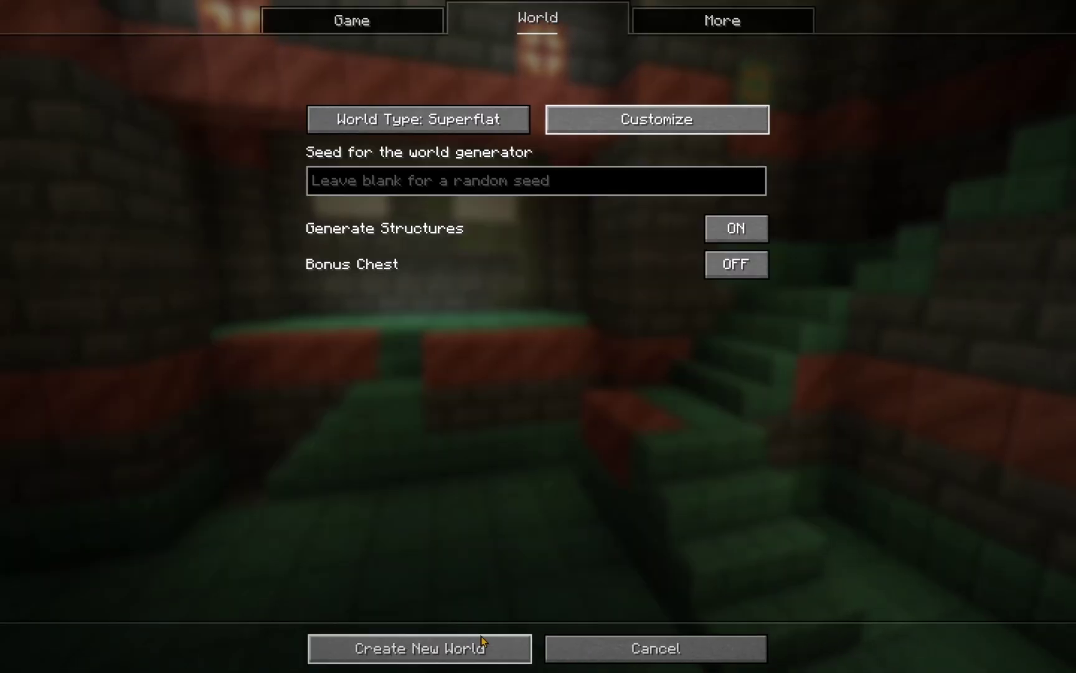
click(444, 651)
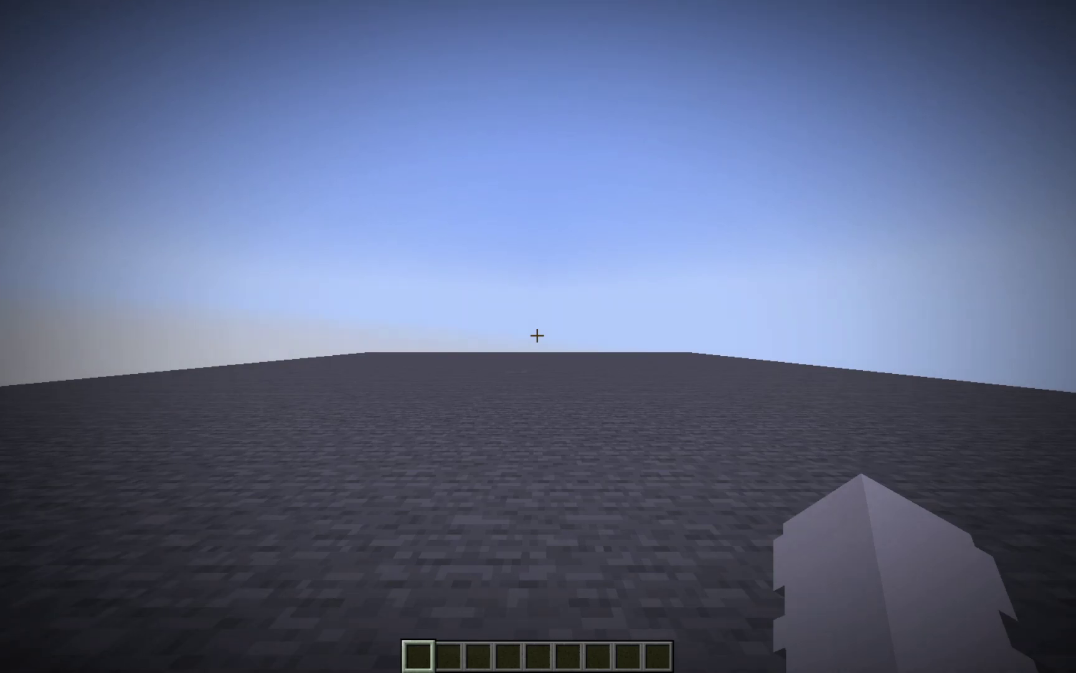
Show the debug overlay and walk across the stone platform to check the active renderer and frame rate
key(F3)
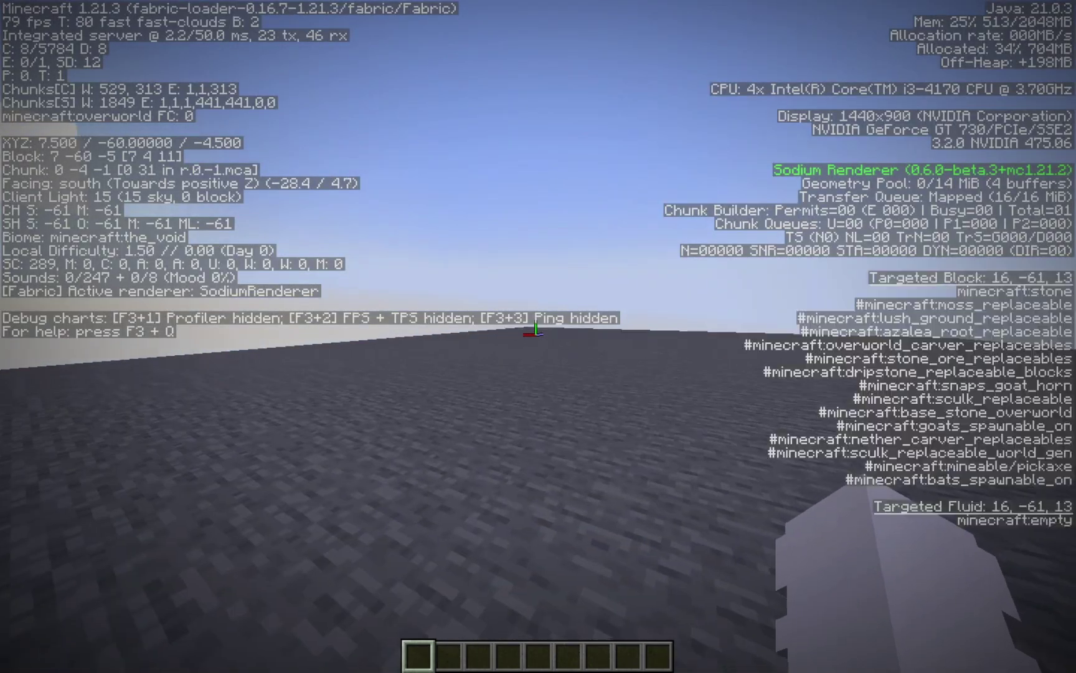
key(w)
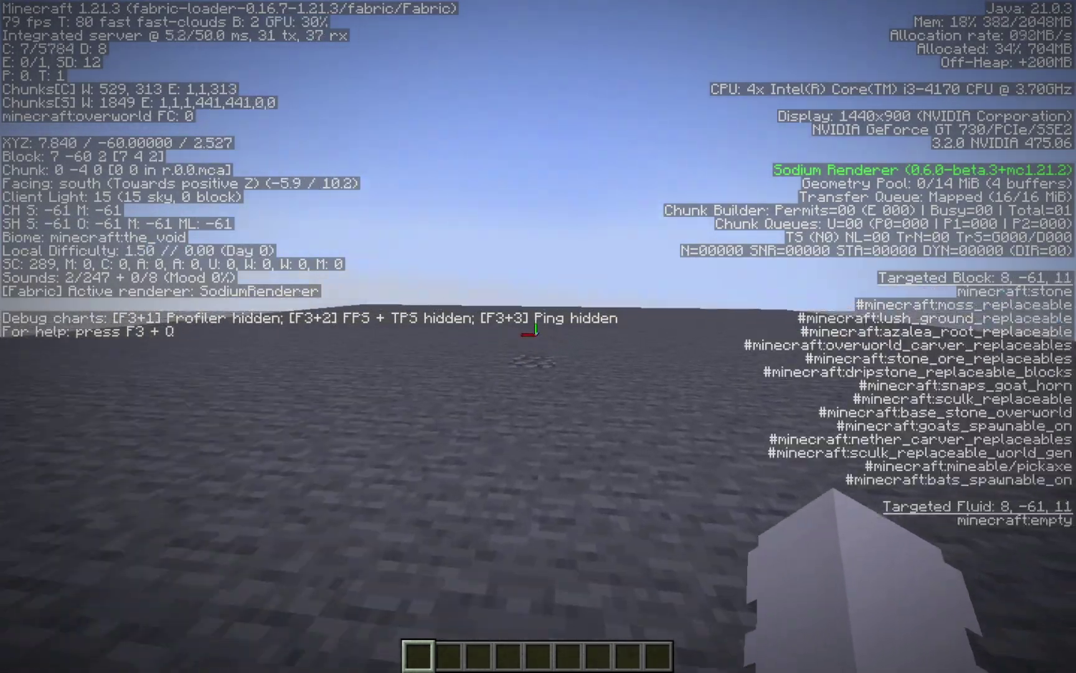
key(w)
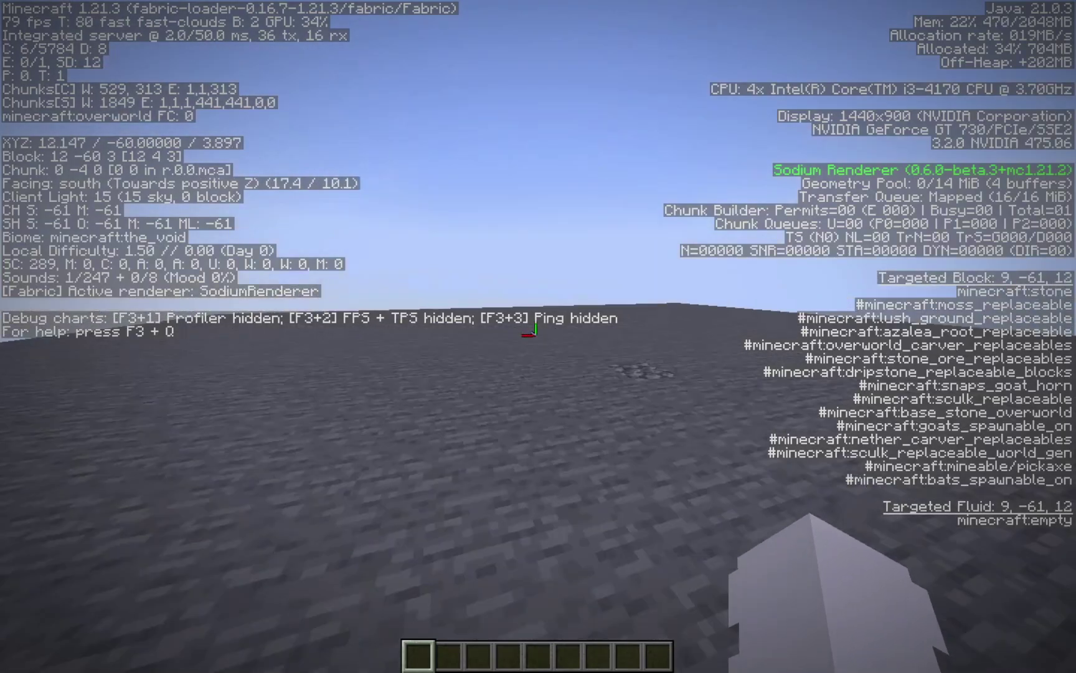
key(w)
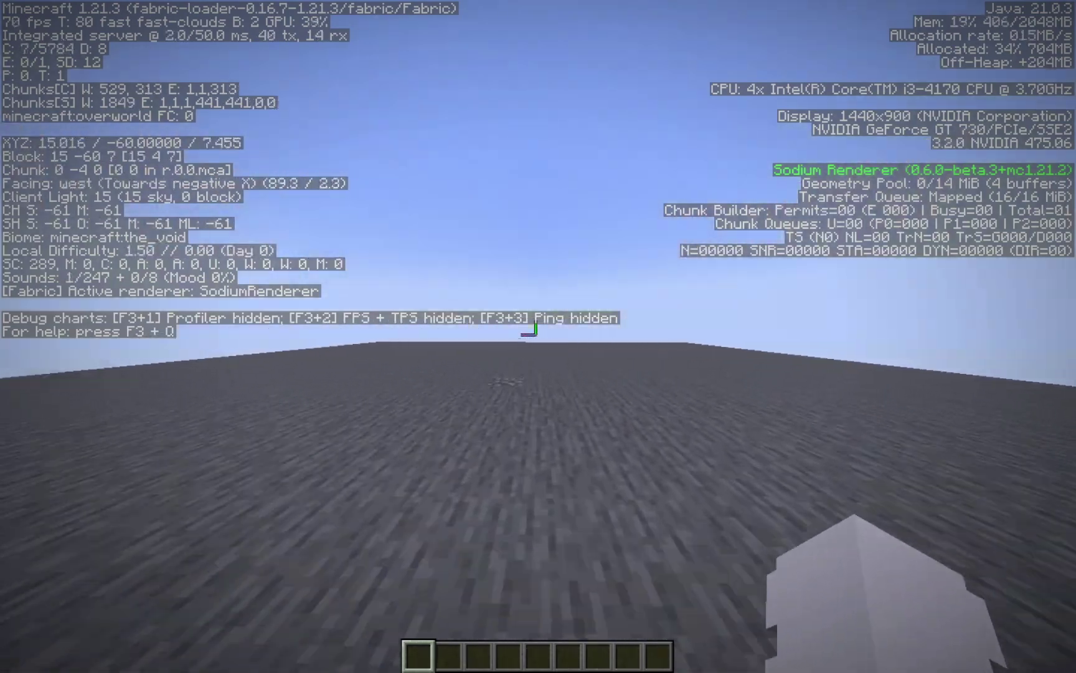
Switch to the front-facing third-person view and move the character around the stone platform
key(F5)
key(F5)
key(w)
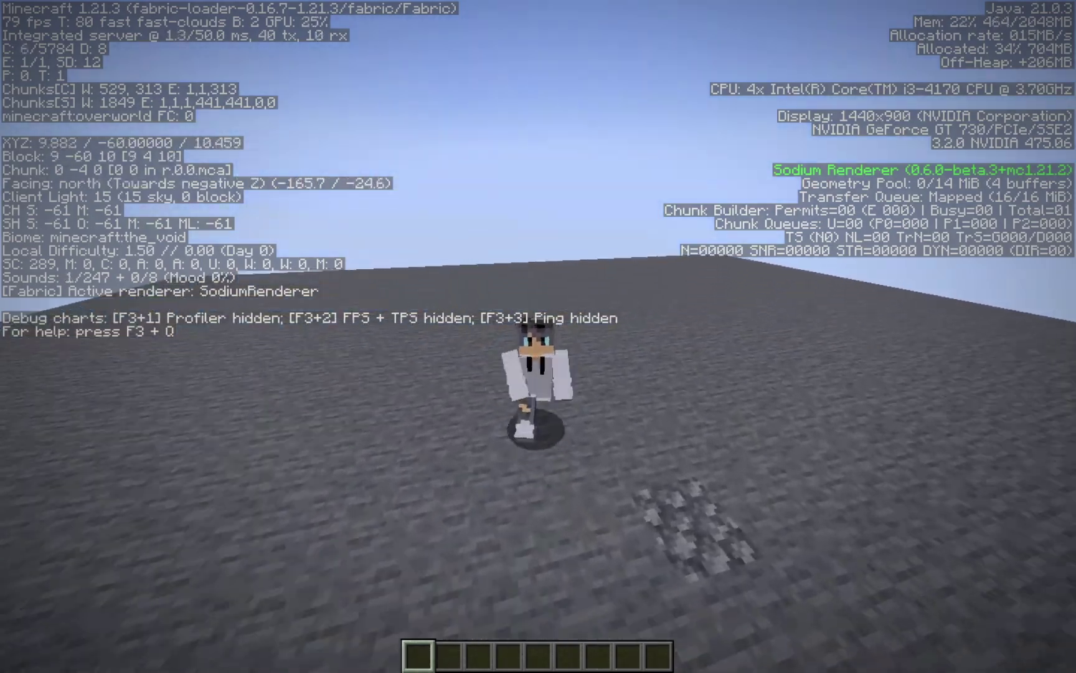
key(a)
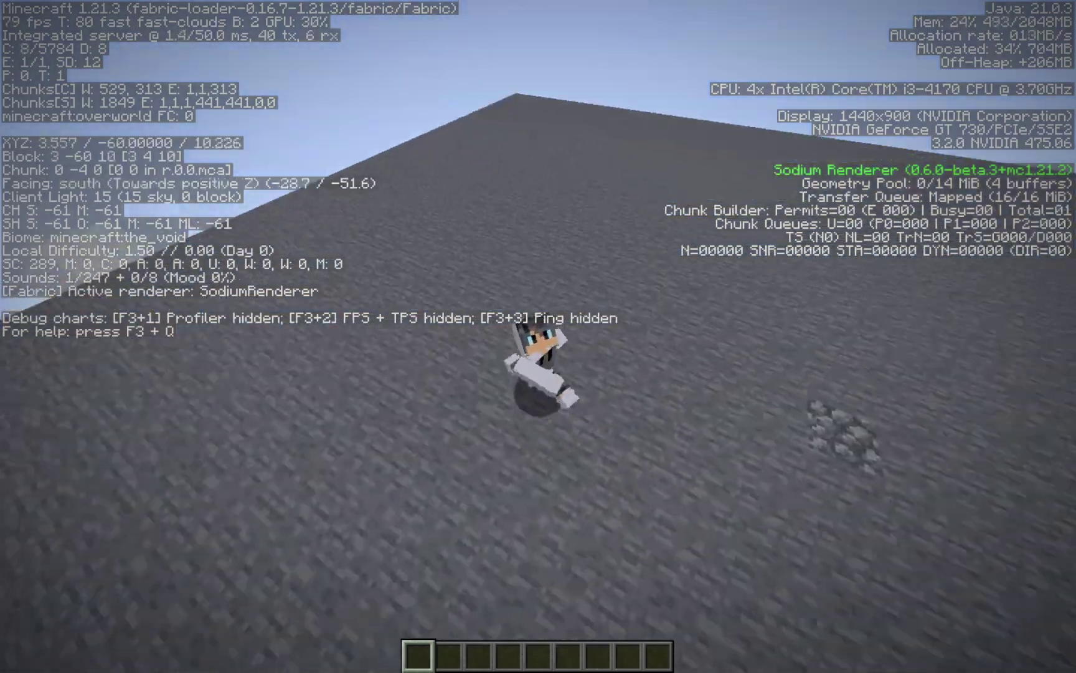
key(d)
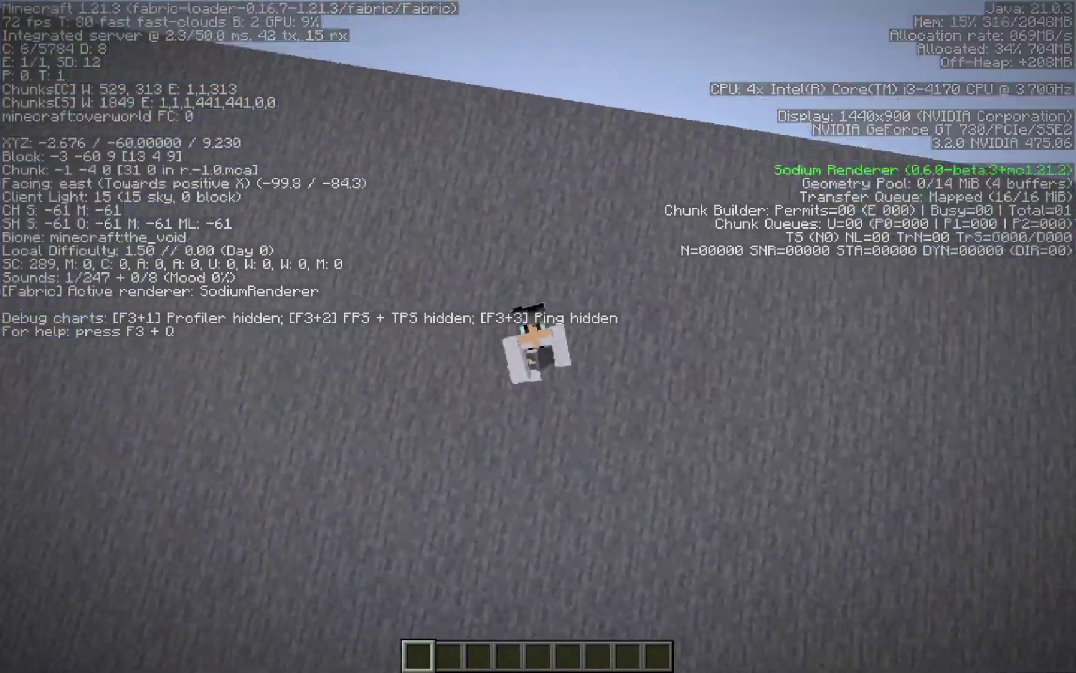
Examine the General, Performance and Advanced pages of Sodium's video settings and return to the world
key(Escape)
click(498, 319)
click(474, 198)
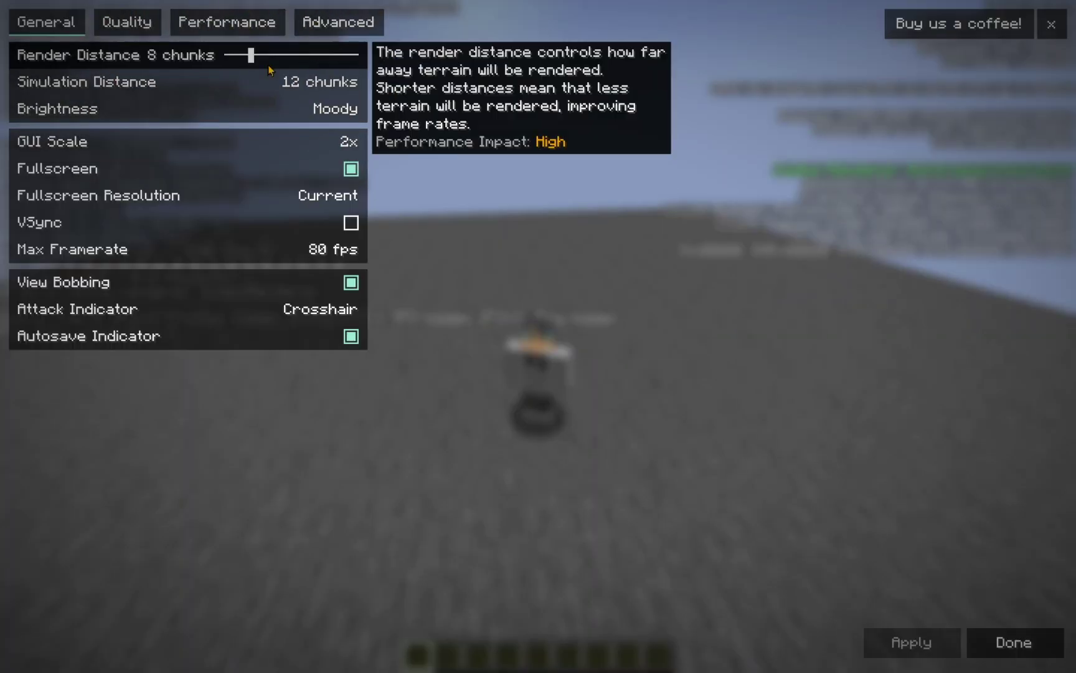
click(237, 27)
click(339, 34)
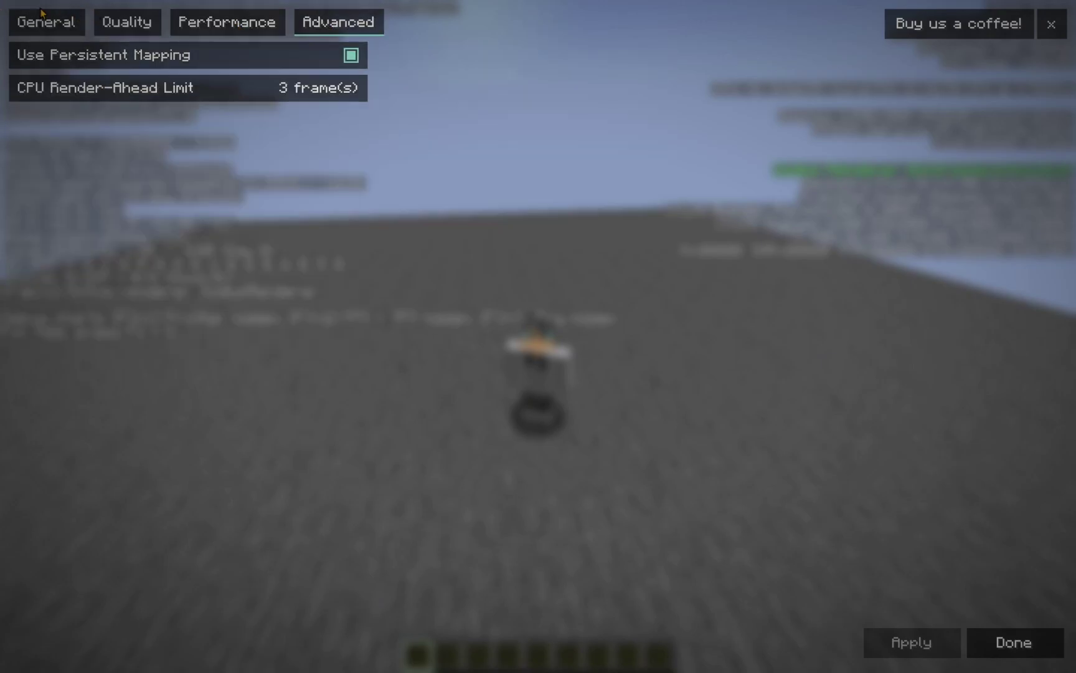
click(25, 21)
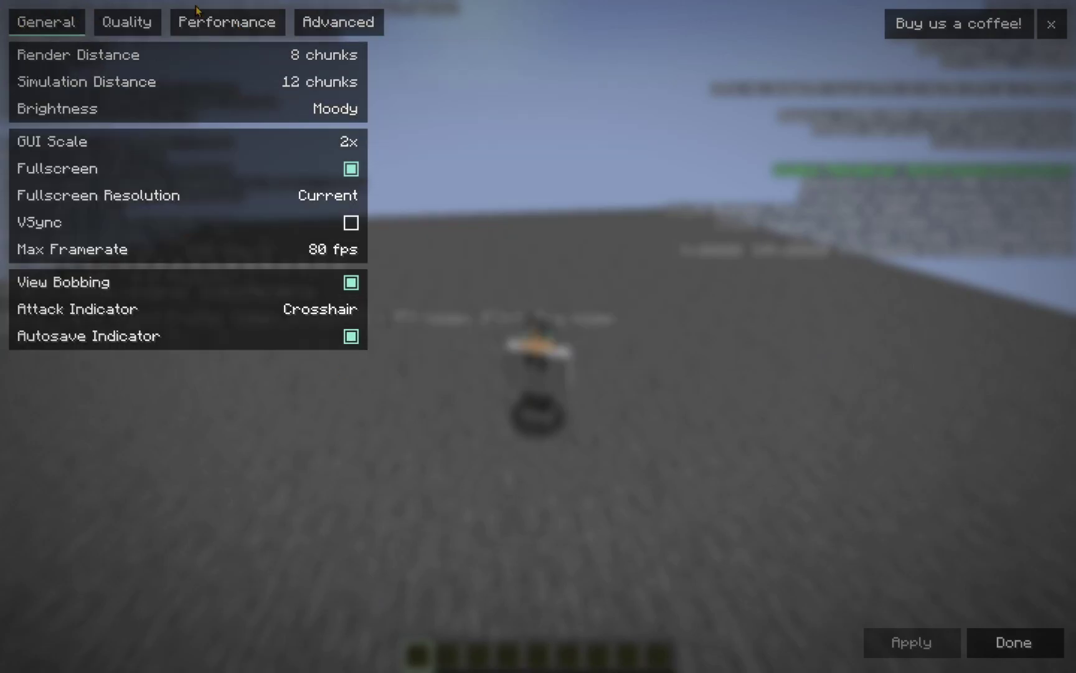
click(994, 655)
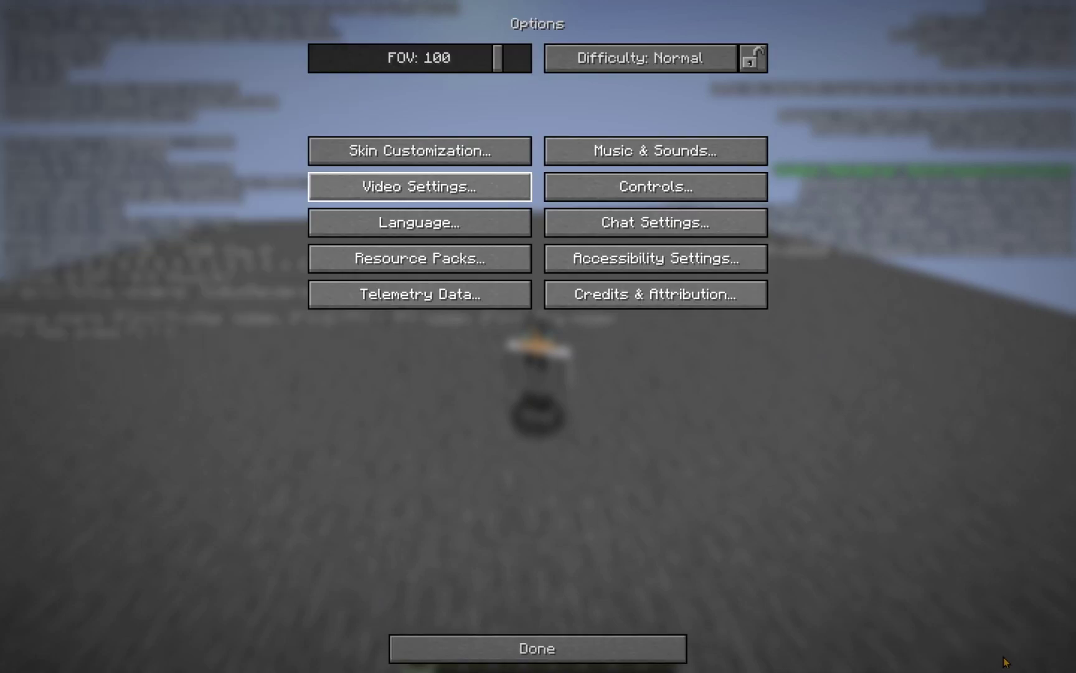
key(Escape)
key(Escape)
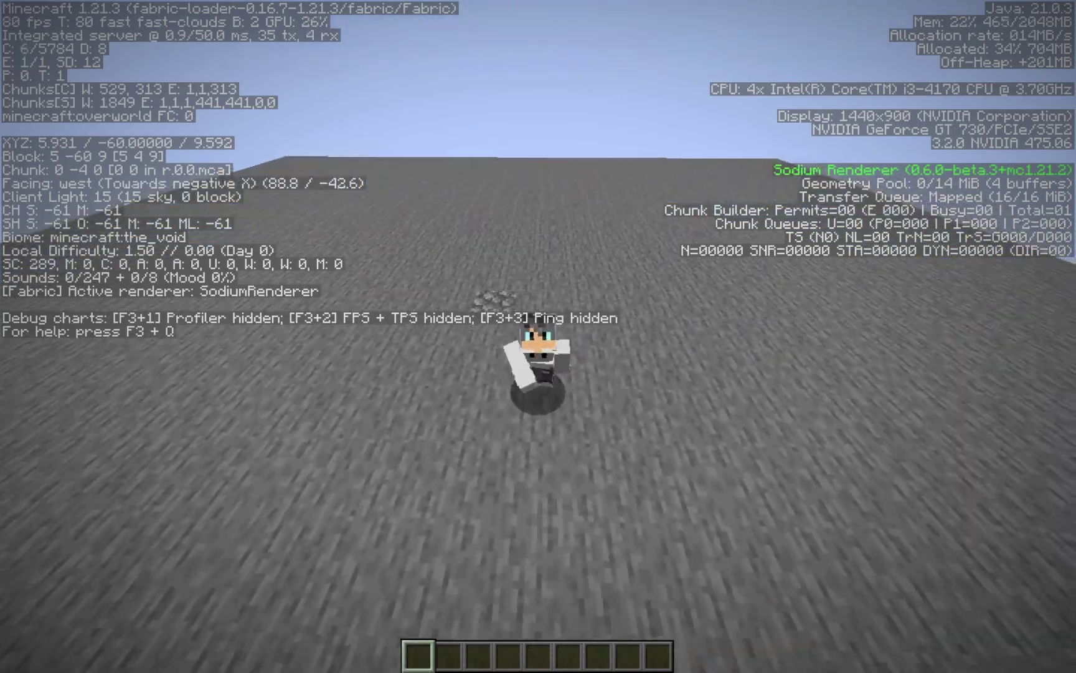
key(s)
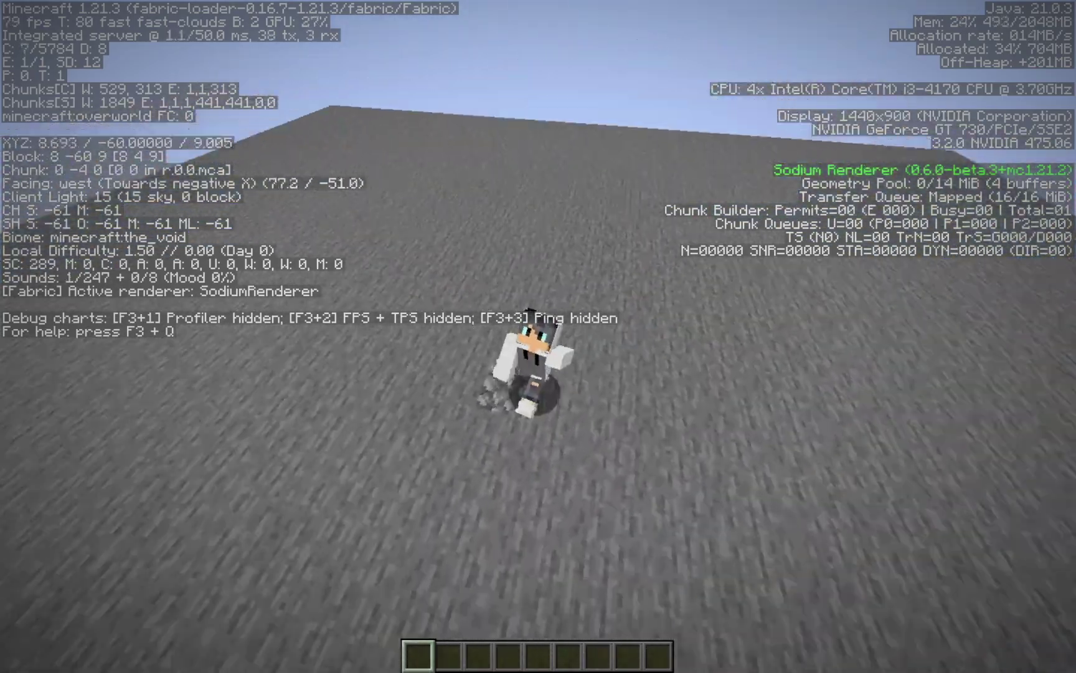
key(s)
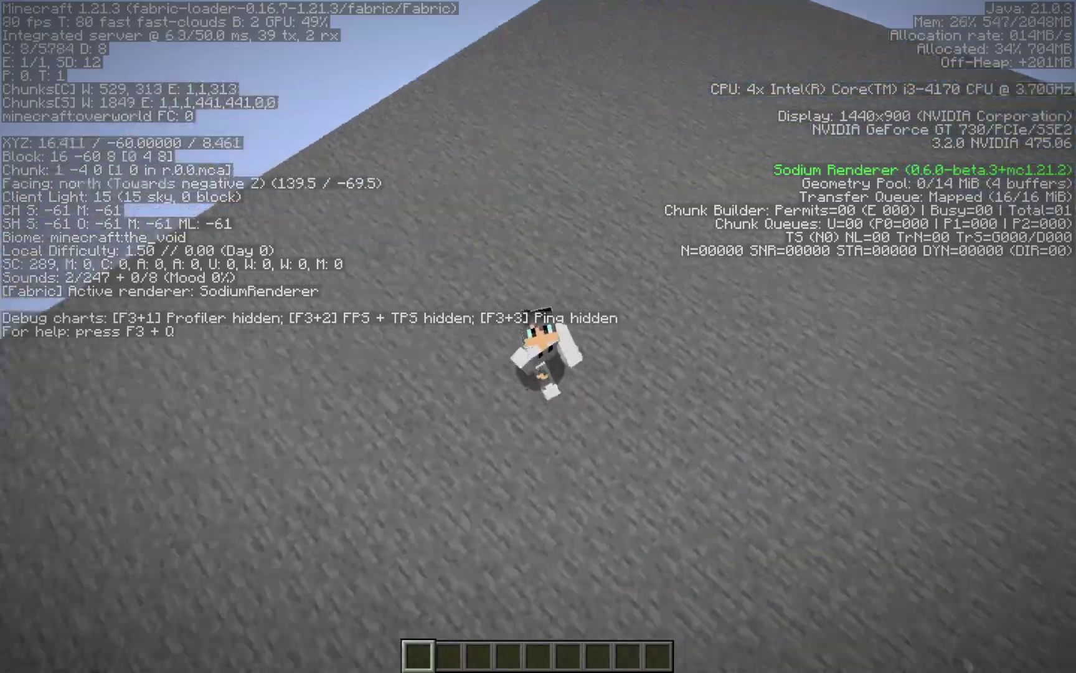
key(s)
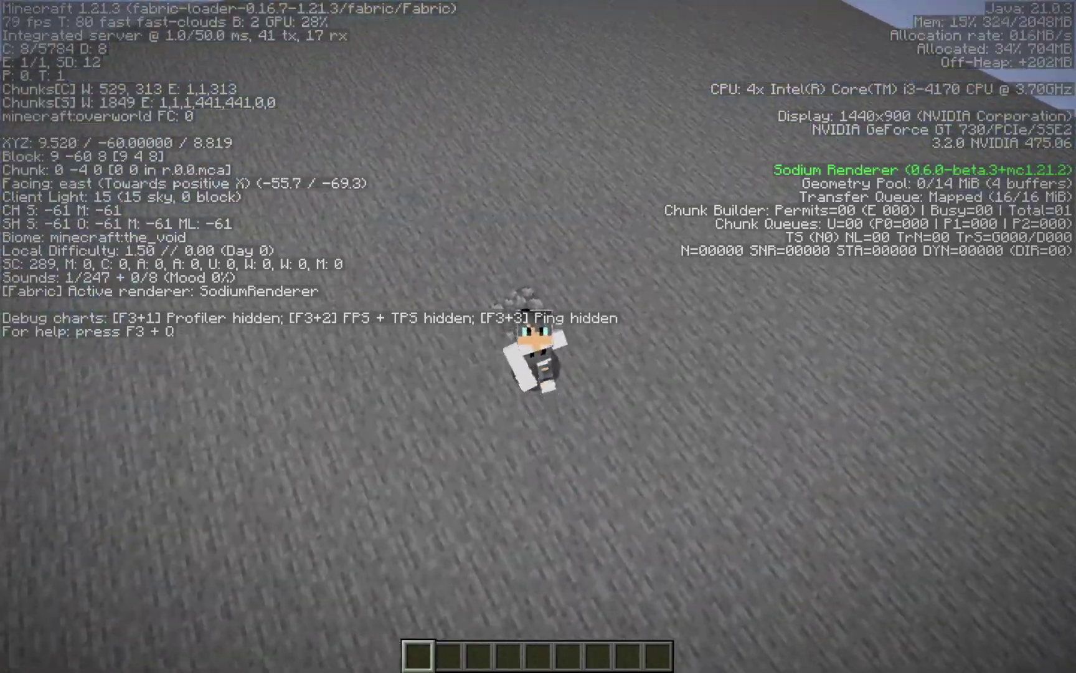
key(s)
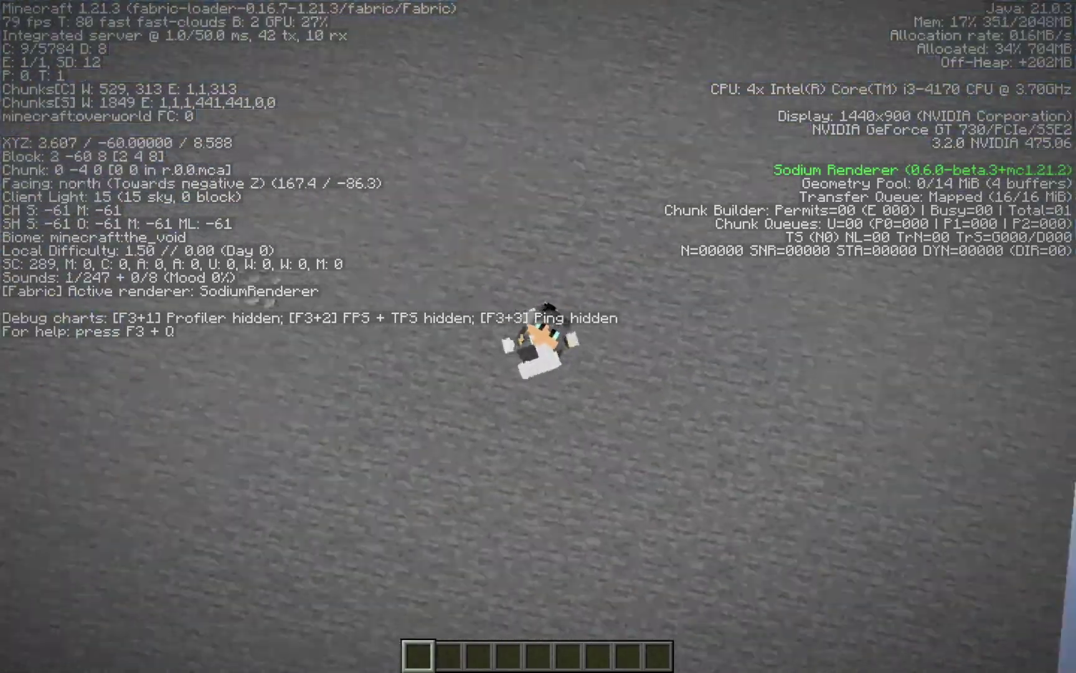
key(s)
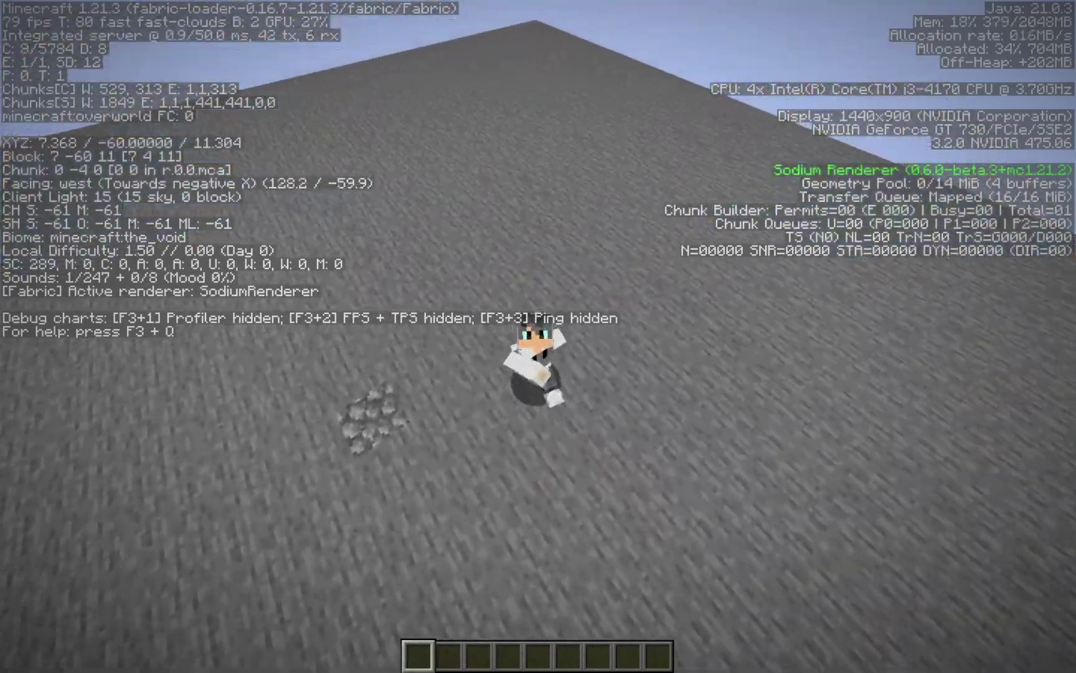